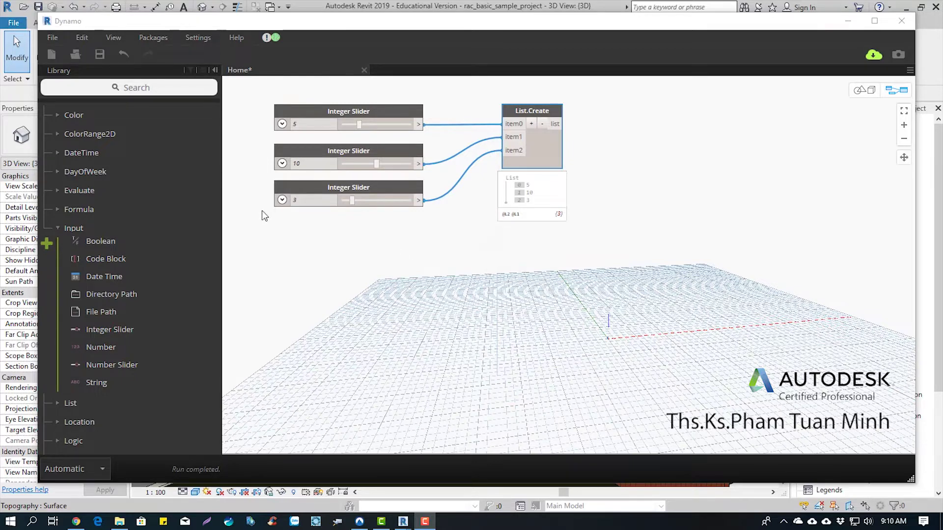
- Add Sequence and Range nodes from the Core List category of the Library
left_click(58, 229)
scroll(116, 282, "up", 2)
scroll(117, 285, "up", 3)
scroll(117, 285, "down", 1)
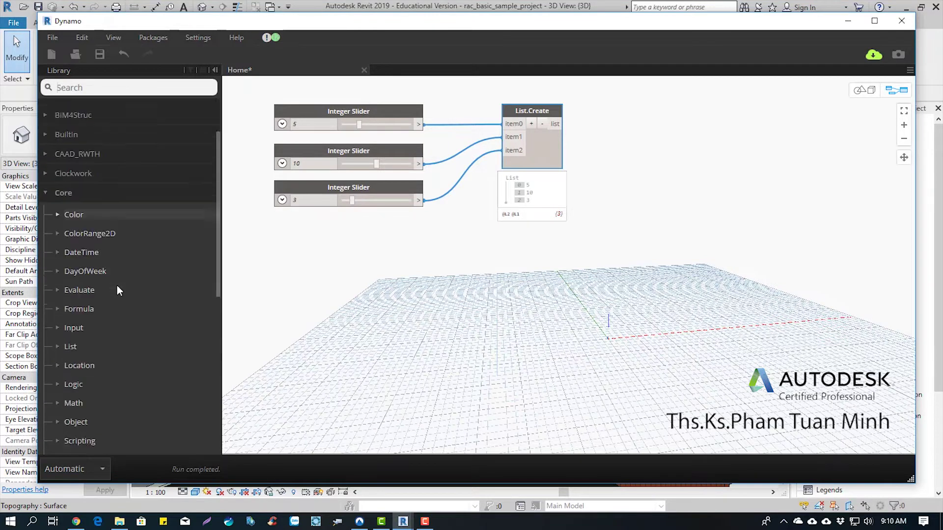
scroll(117, 285, "down", 3)
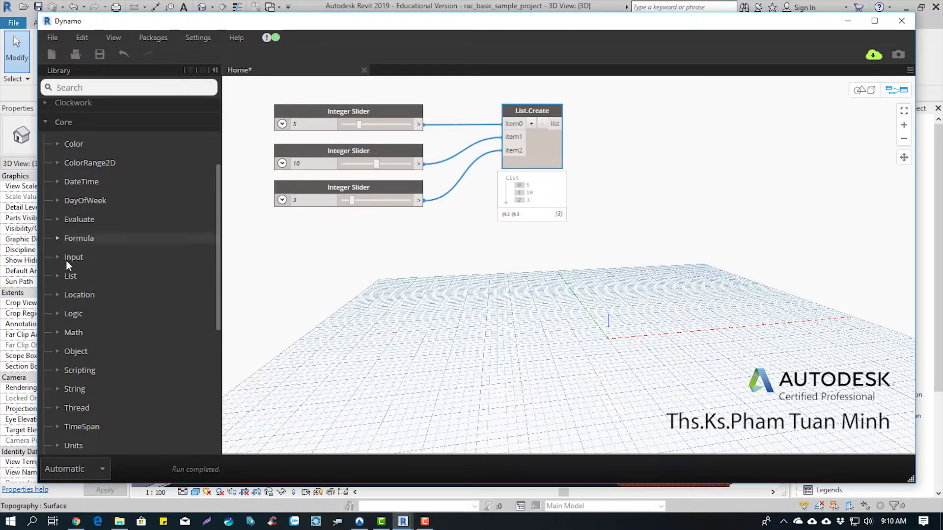
left_click(60, 274)
scroll(98, 280, "down", 3)
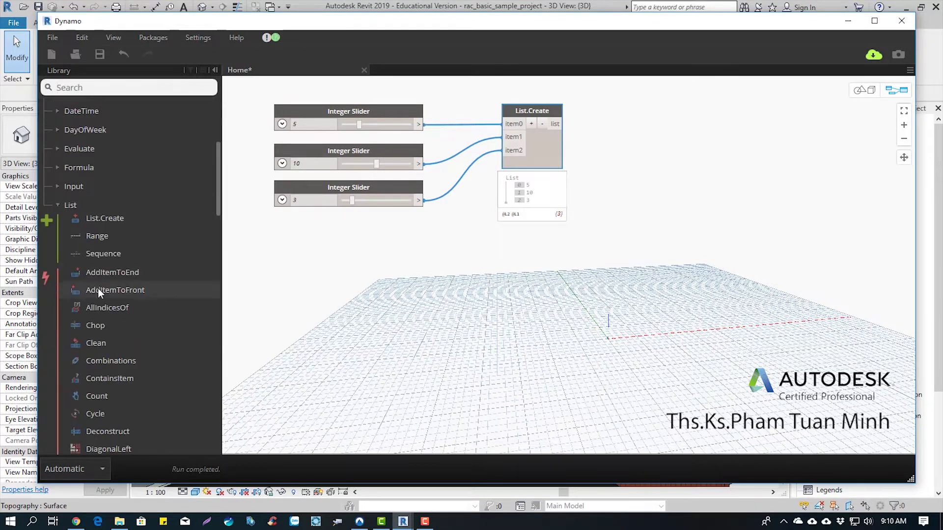
mouse_move(103, 254)
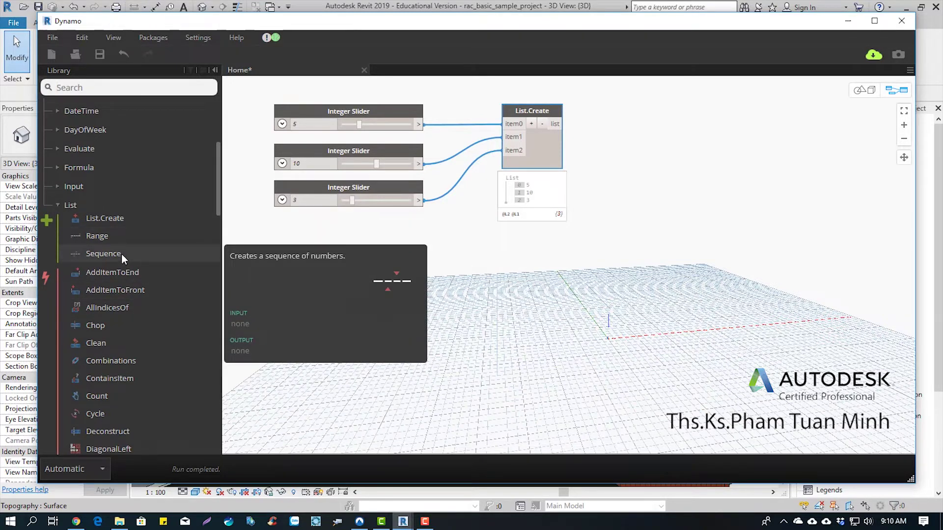
left_click(122, 255)
left_click(114, 238)
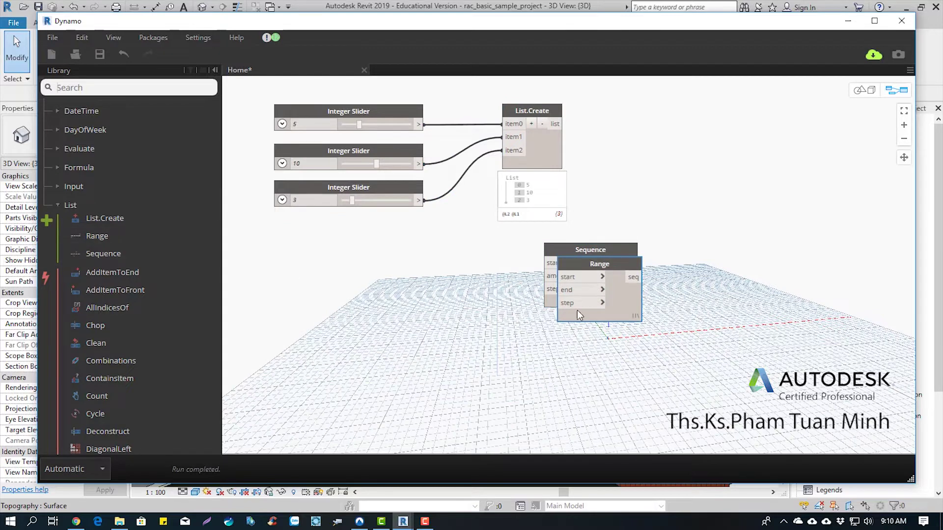
- Arrange Sequence and Range below List.Create, then box-select the three Integer Sliders
left_click_drag(593, 266, 542, 366)
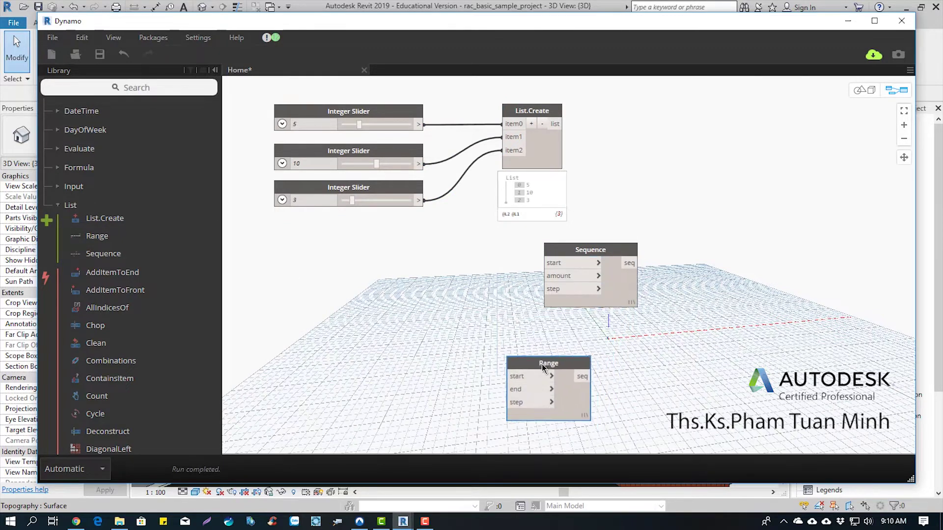
left_click_drag(565, 251, 522, 242)
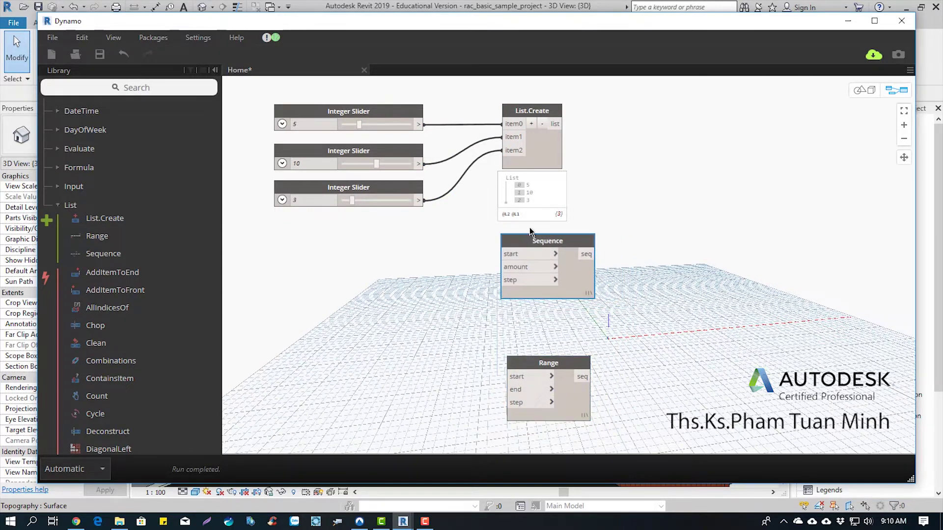
left_click_drag(536, 244, 537, 202)
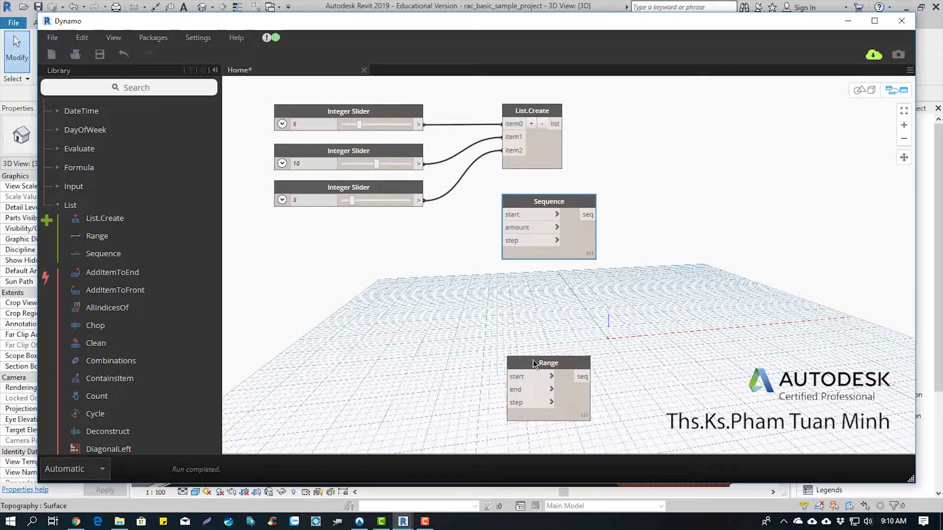
left_click_drag(534, 363, 530, 325)
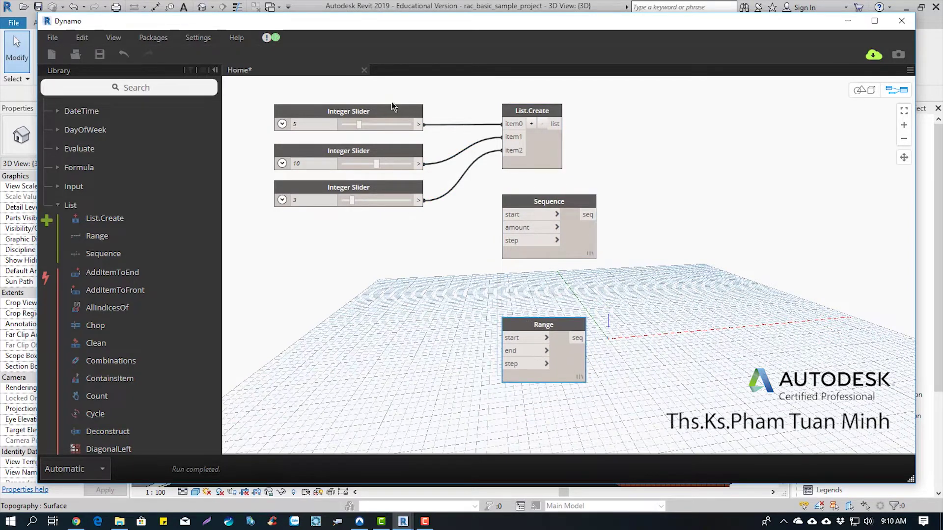
left_click_drag(390, 90, 273, 235)
- Move the three sliders lower-left, set the third slider to 1, and nudge Sequence down
mouse_move(385, 113)
left_mouse_down()
mouse_move(361, 213)
mouse_move(359, 201)
left_mouse_up()
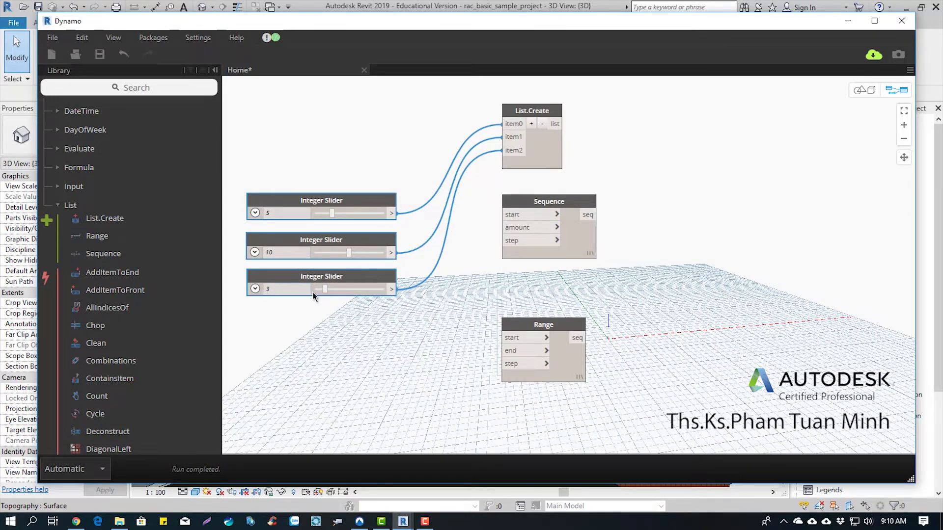
left_click_drag(325, 290, 318, 293)
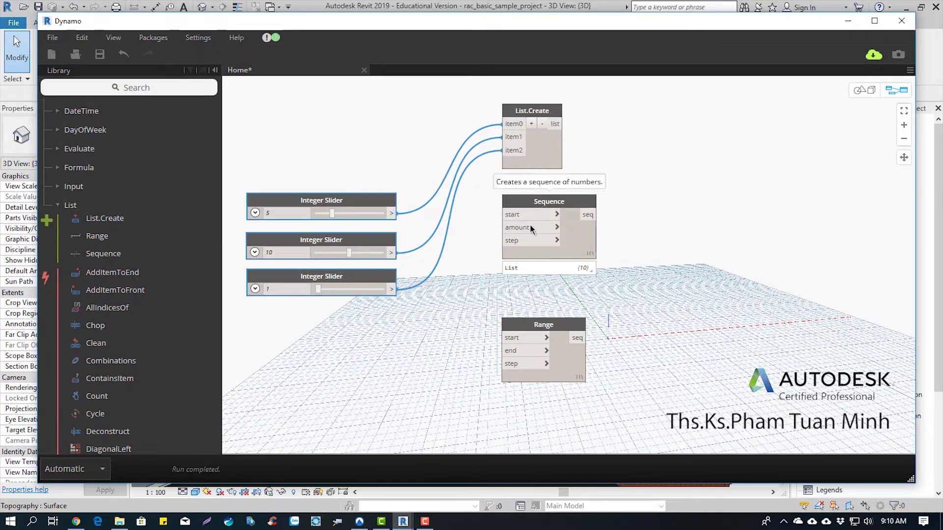
mouse_move(392, 213)
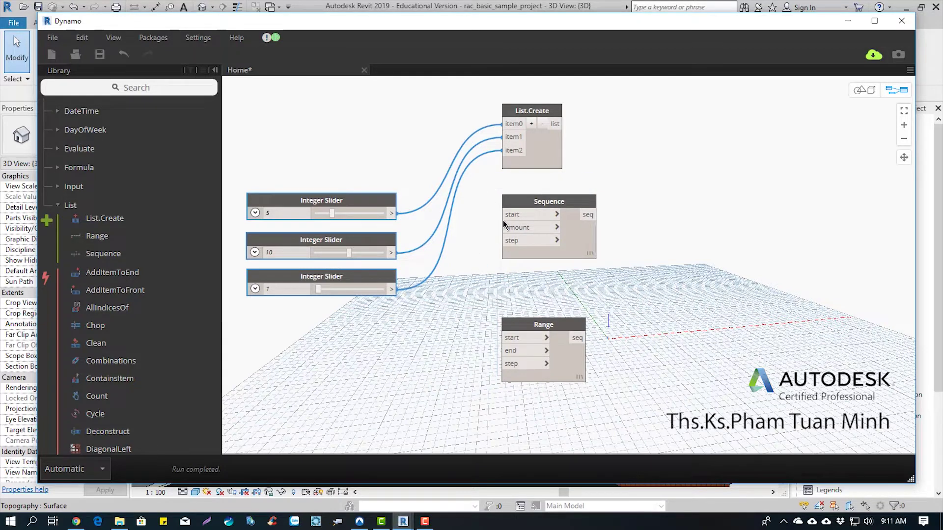
left_click_drag(523, 205, 522, 209)
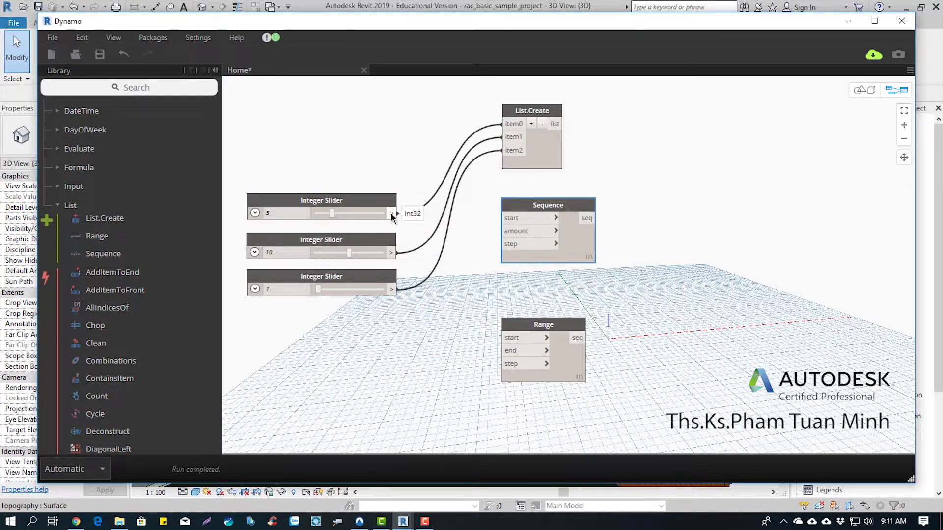
- Wire the first slider to the start inputs of both Sequence and Range
left_click_drag(391, 214, 507, 220)
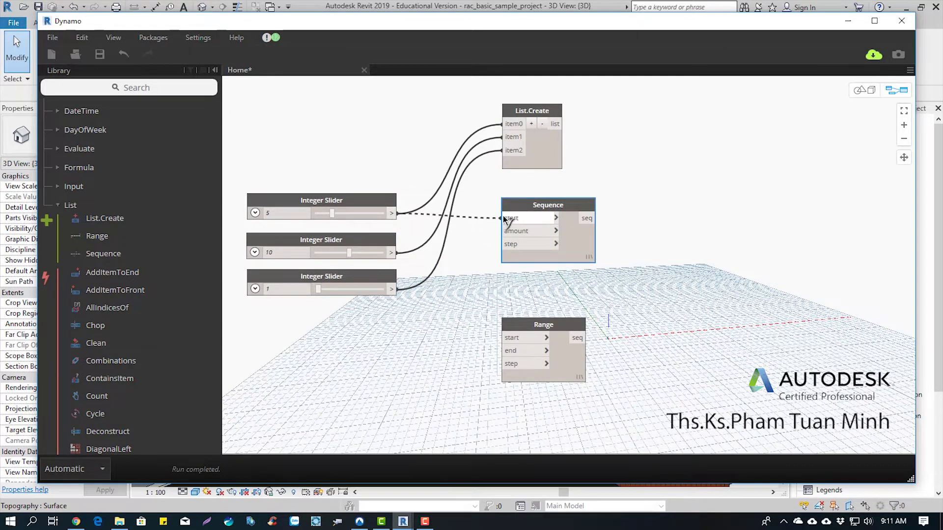
left_click(506, 220)
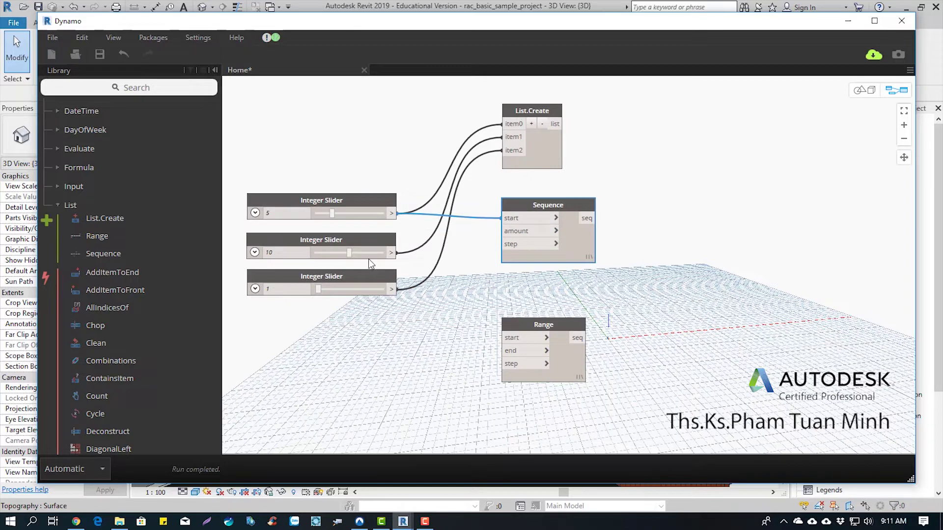
left_click(391, 215)
left_click(502, 338)
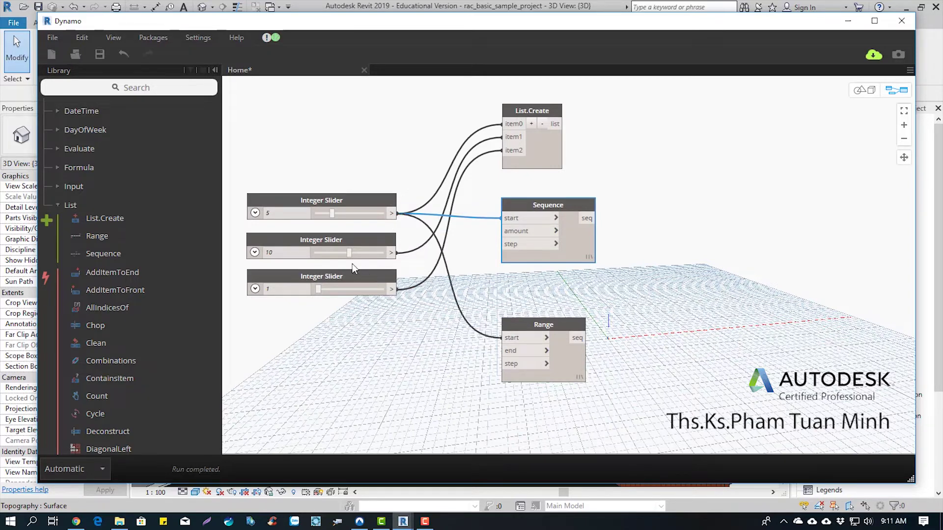
- Wire the second slider to Sequence amount and Range end
left_click(391, 253)
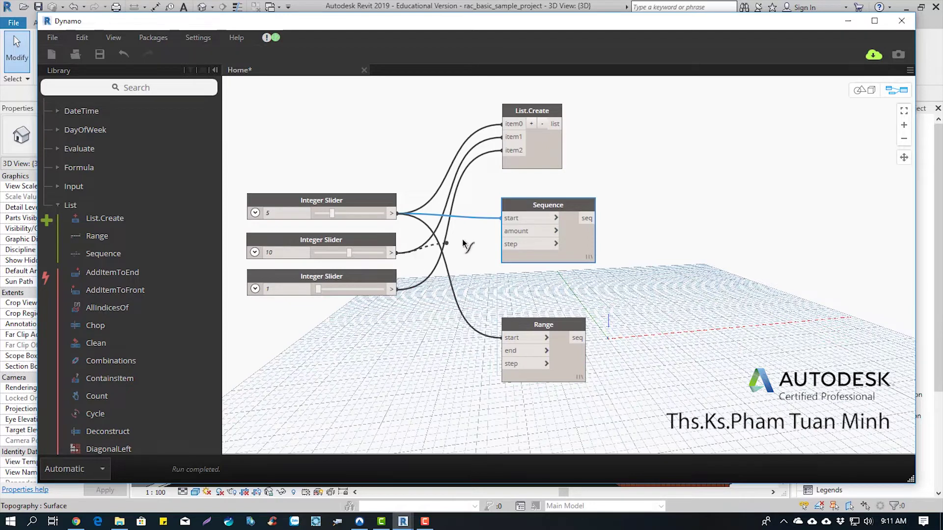
left_click(508, 232)
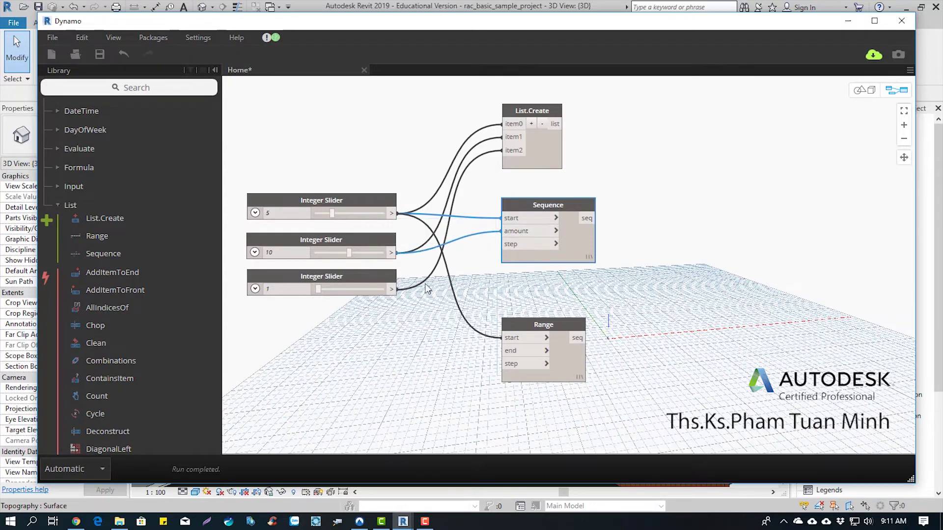
left_click(392, 253)
left_click(502, 351)
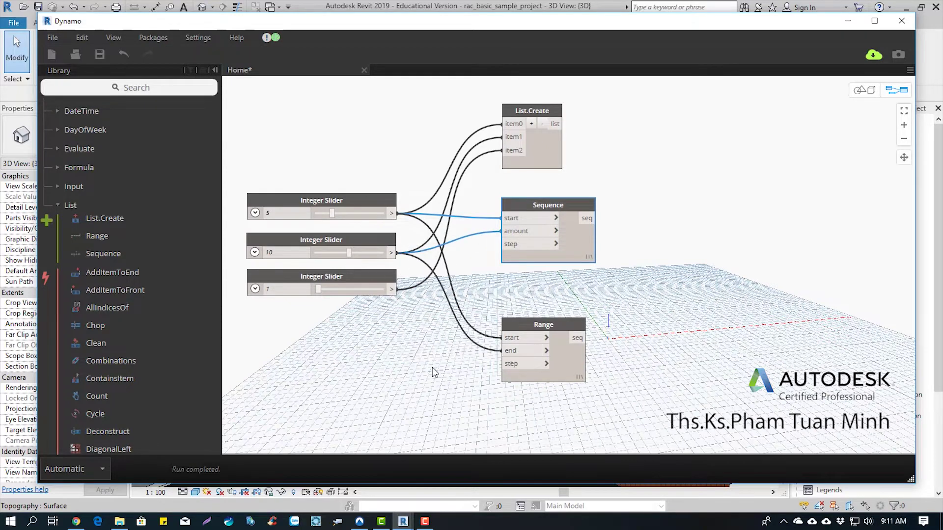
- Wire the third slider to both step inputs, so Sequence outputs 5 through 14
left_click(393, 291)
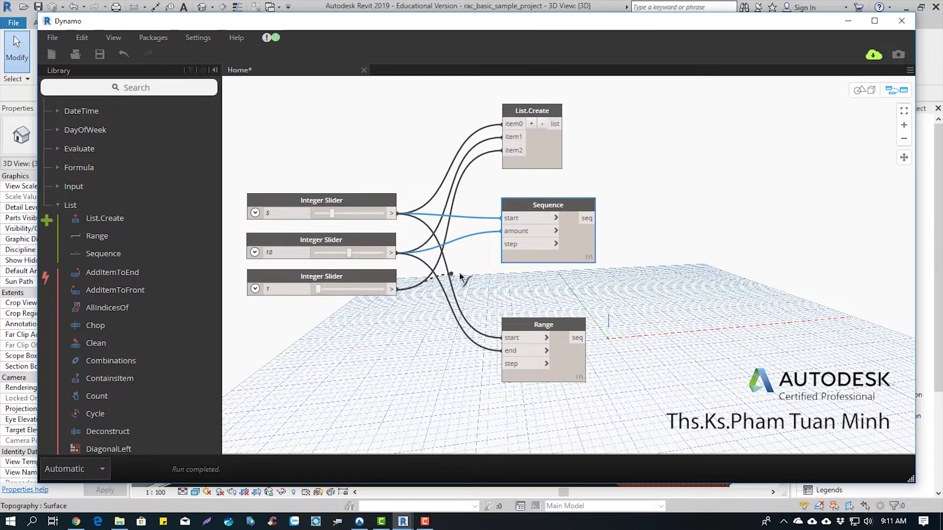
left_click(508, 247)
left_click(393, 290)
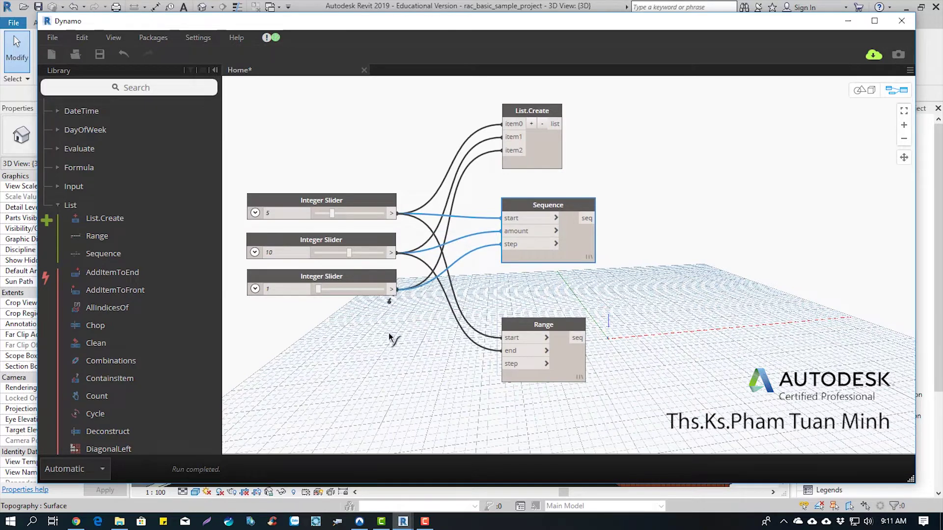
left_click(511, 367)
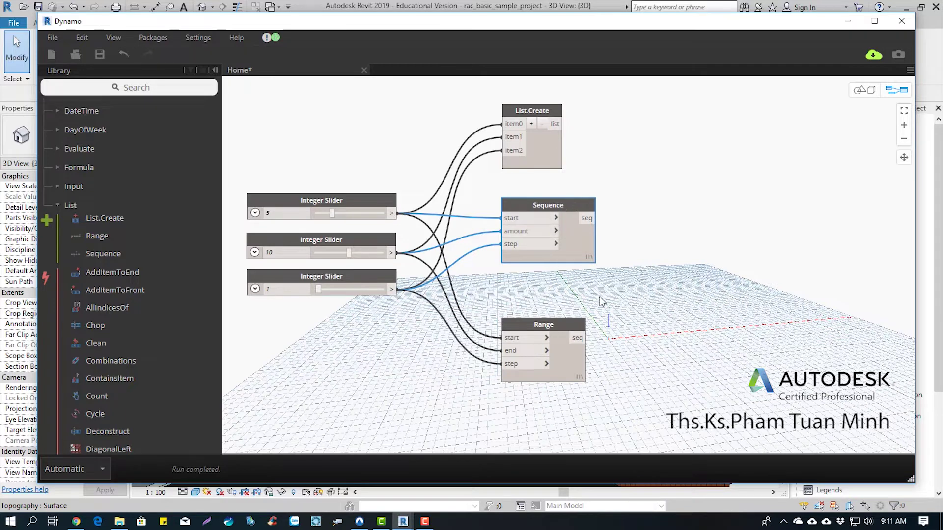
mouse_move(548, 267)
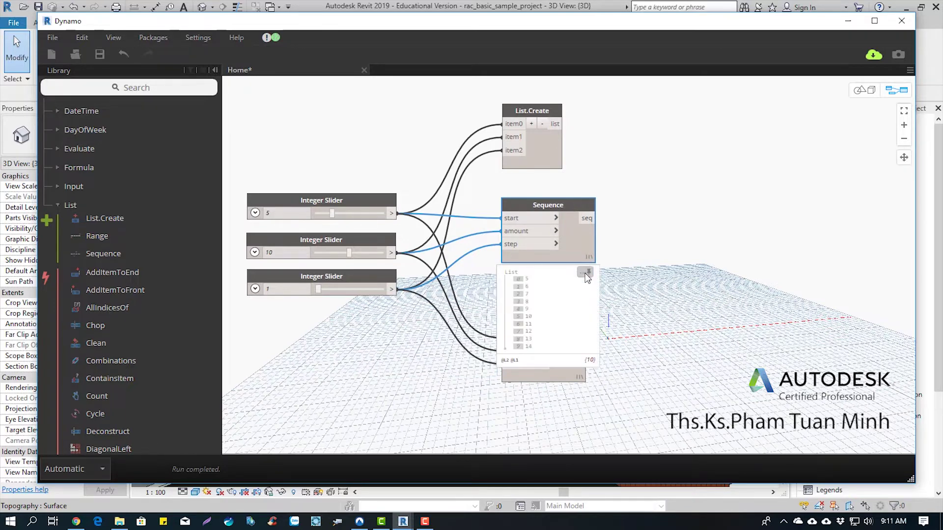
- Pin the output previews of Sequence (5–14) and Range (5–10)
left_click(587, 273)
mouse_move(567, 378)
left_mouse_down()
mouse_move(573, 427)
mouse_move(562, 435)
left_mouse_up()
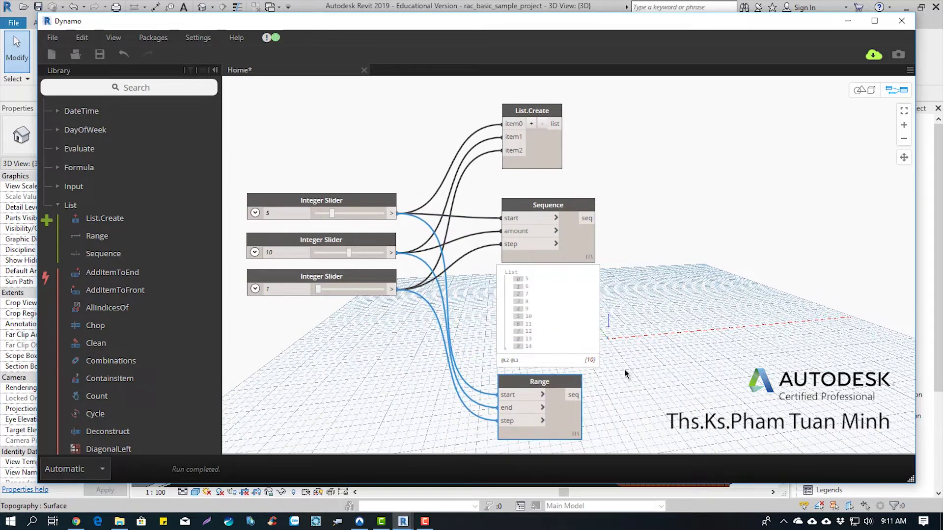
mouse_move(623, 367)
middle_mouse_down()
mouse_move(606, 287)
mouse_move(594, 275)
middle_mouse_up()
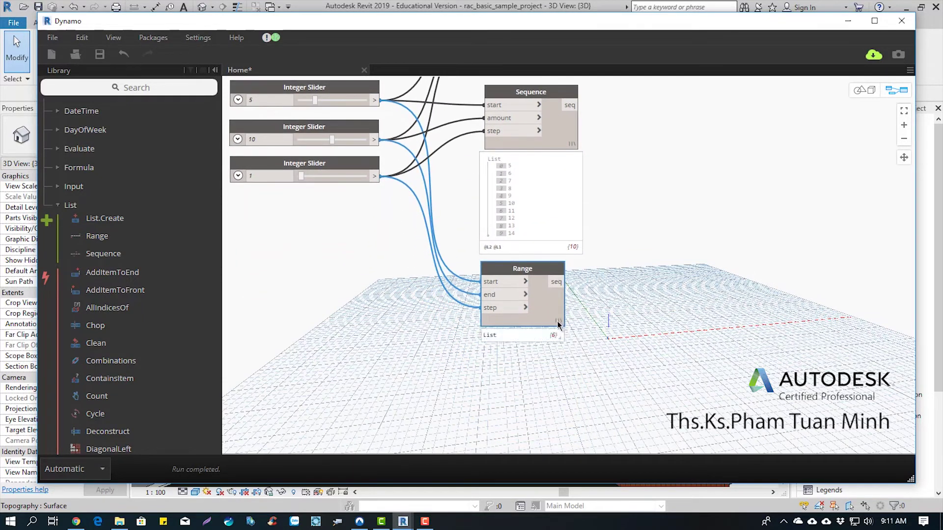
left_click(565, 334)
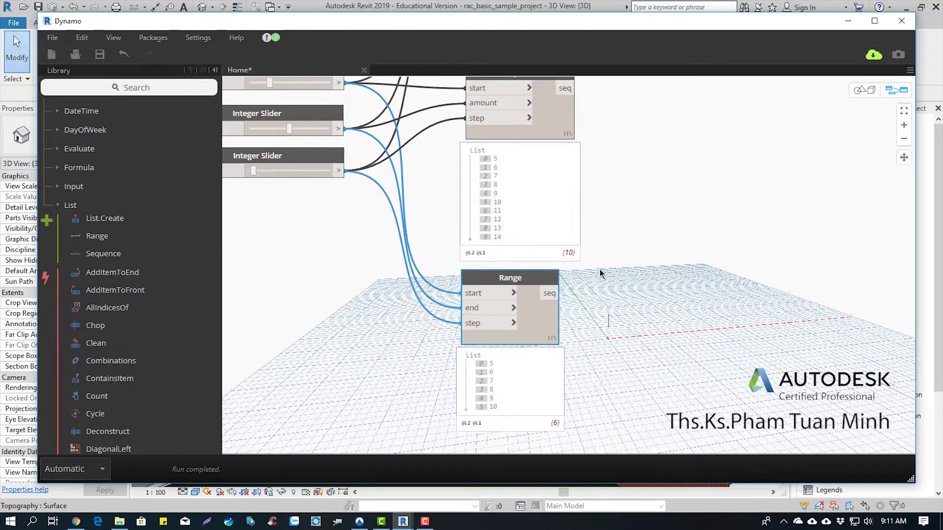
left_click(605, 270)
- Place Range to the right of Sequence and refit the view around List.Create and the sliders
scroll(605, 270, "up", 1)
mouse_move(672, 286)
middle_mouse_down()
mouse_move(681, 276)
mouse_move(612, 321)
mouse_move(520, 348)
middle_mouse_up()
mouse_move(479, 347)
left_mouse_down()
mouse_move(639, 213)
mouse_move(621, 146)
mouse_move(610, 143)
mouse_move(631, 142)
left_mouse_up()
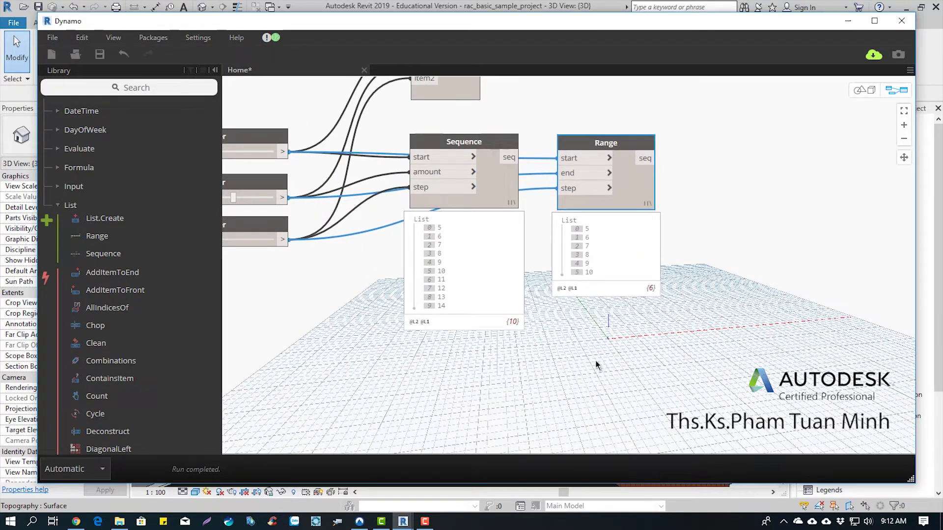
scroll(623, 373, "down", 2)
scroll(616, 372, "down", 1)
middle_click_drag(616, 373, 588, 346)
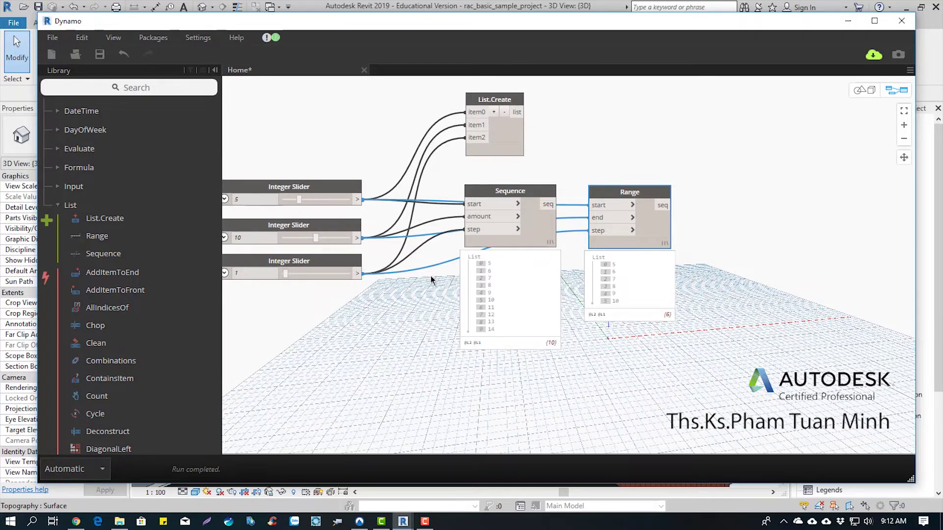
middle_click_drag(431, 276, 499, 275)
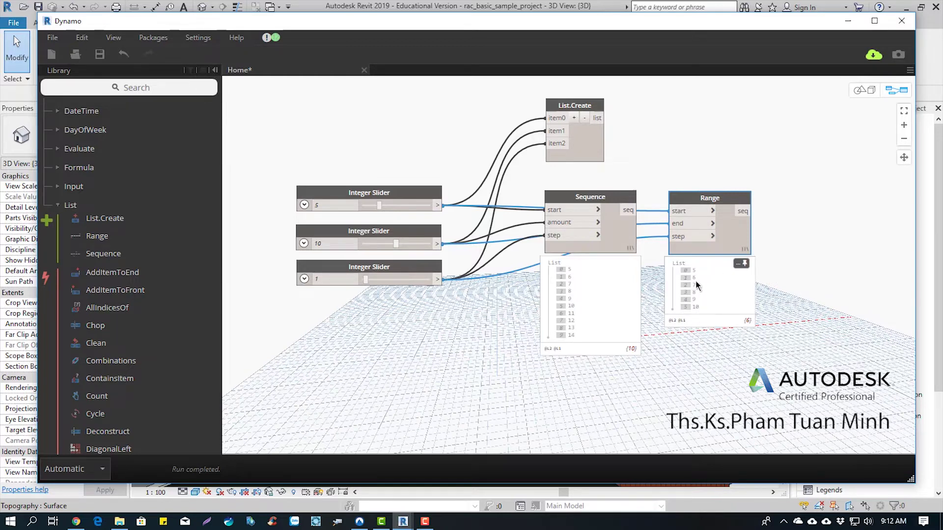
mouse_move(710, 295)
scroll(639, 353, "up", 2)
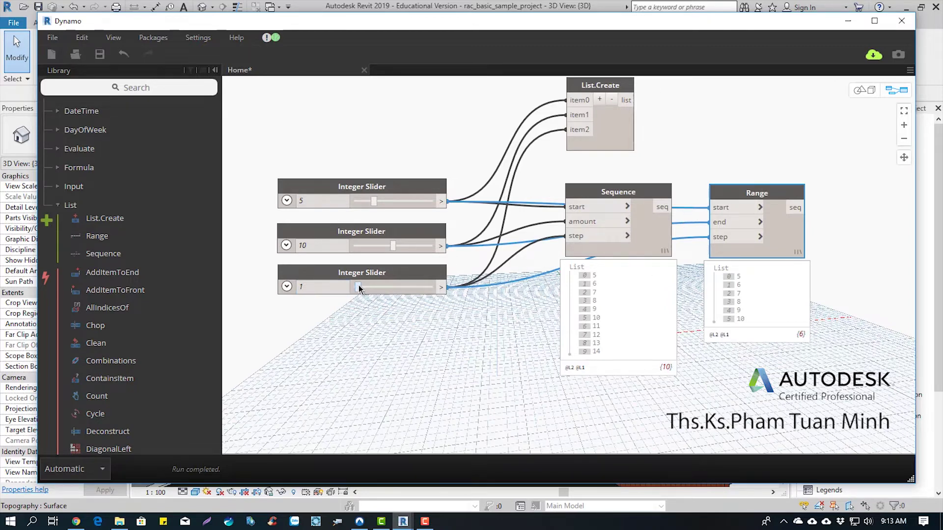
- Raise the step slider to 5 and try the middle slider at 11
left_click_drag(360, 289, 362, 289)
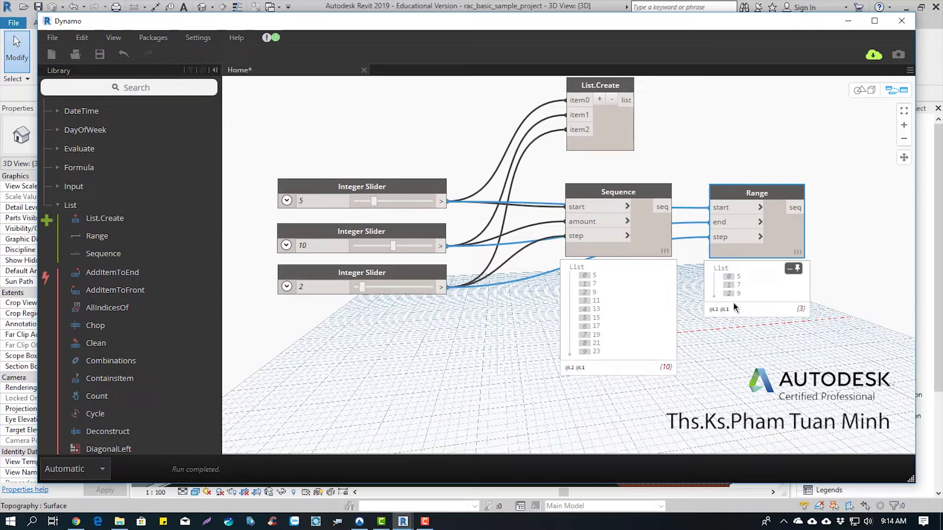
mouse_move(756, 290)
left_click(305, 249)
left_click_drag(394, 252, 397, 252)
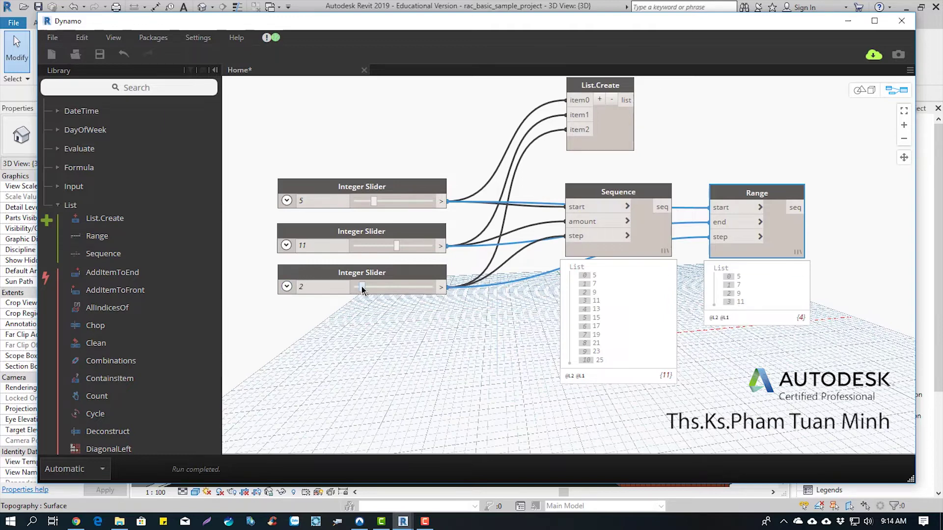
left_click_drag(362, 288, 373, 288)
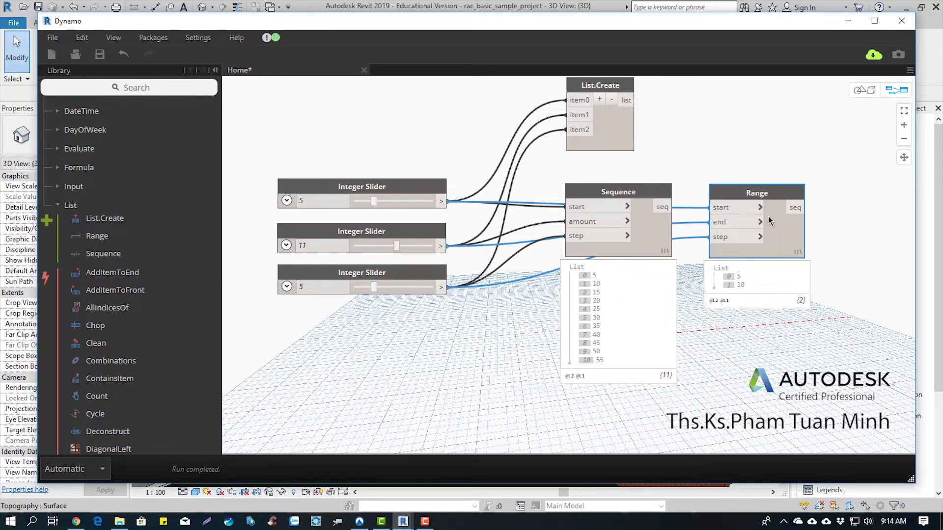
- Return the middle slider to 10, leaving Sequence at 5–50 and Range at 5, 10
mouse_move(756, 291)
double_click(307, 245)
left_click(396, 249)
left_click_drag(396, 249, 392, 250)
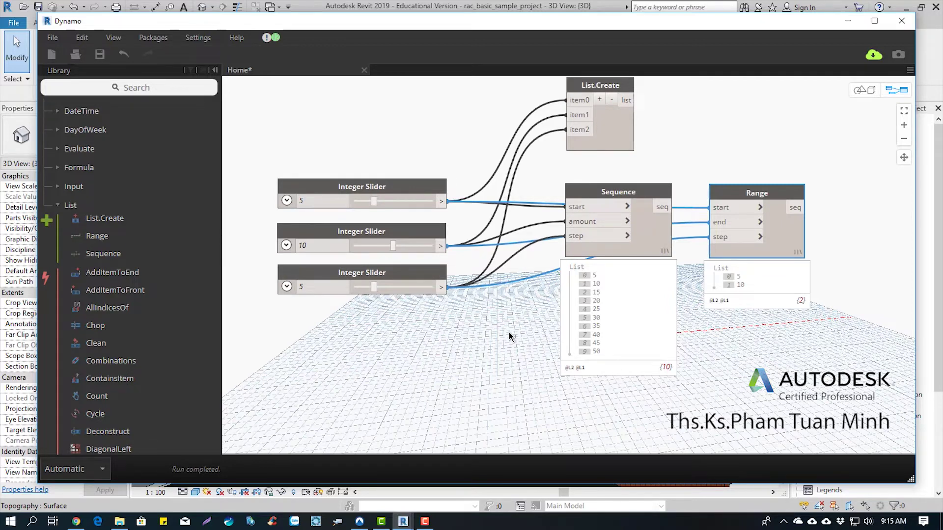
- Move the Range node below Sequence
scroll(501, 331, "down", 1)
scroll(484, 301, "down", 2)
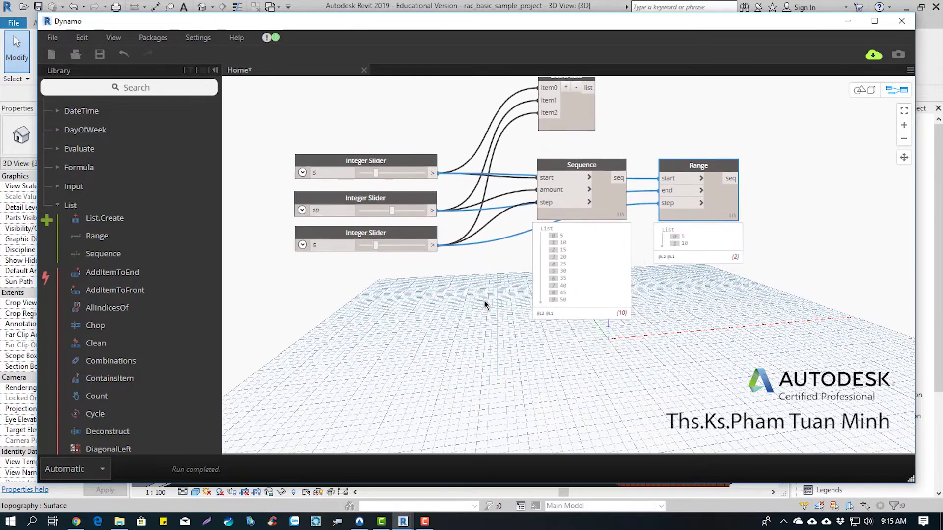
scroll(485, 300, "down", 1)
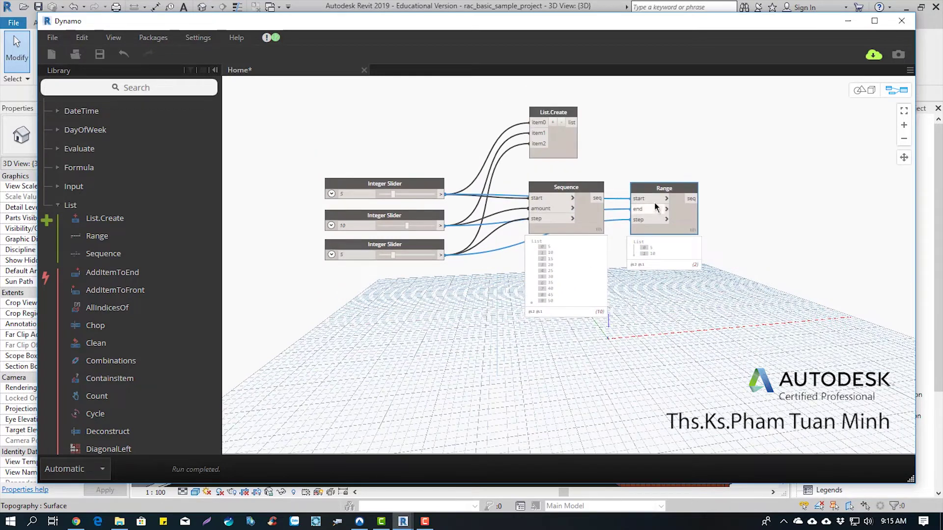
left_click(597, 243)
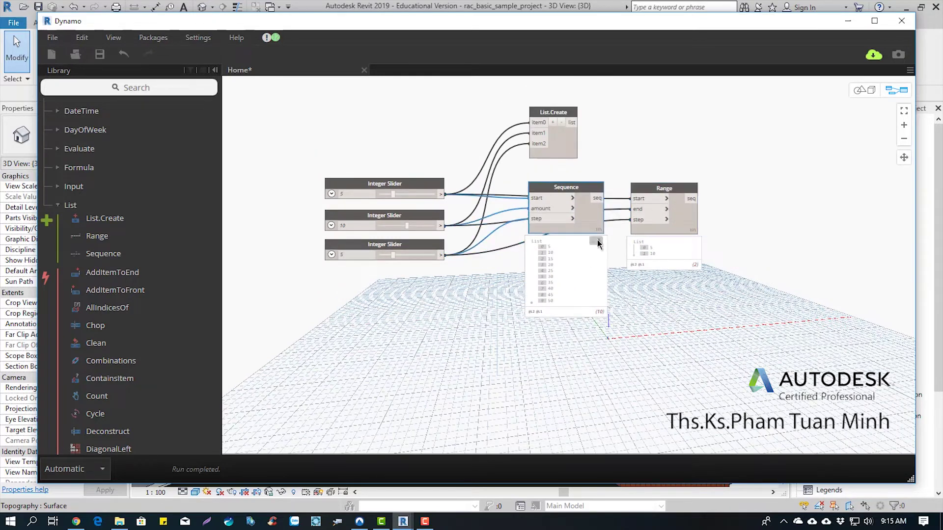
left_click_drag(644, 189, 543, 247)
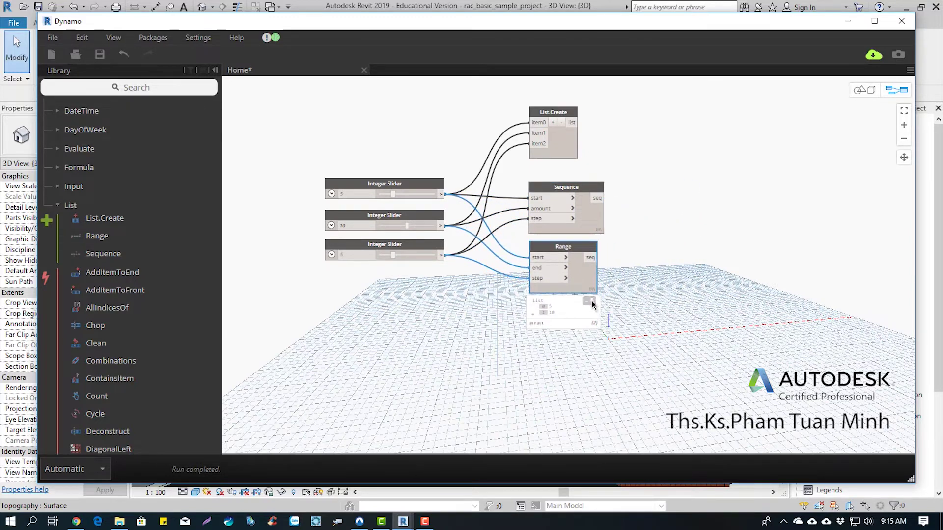
middle_click_drag(438, 159, 415, 190)
- Add a + (add) node from Core Operators and place it right of Sequence
left_click(57, 205)
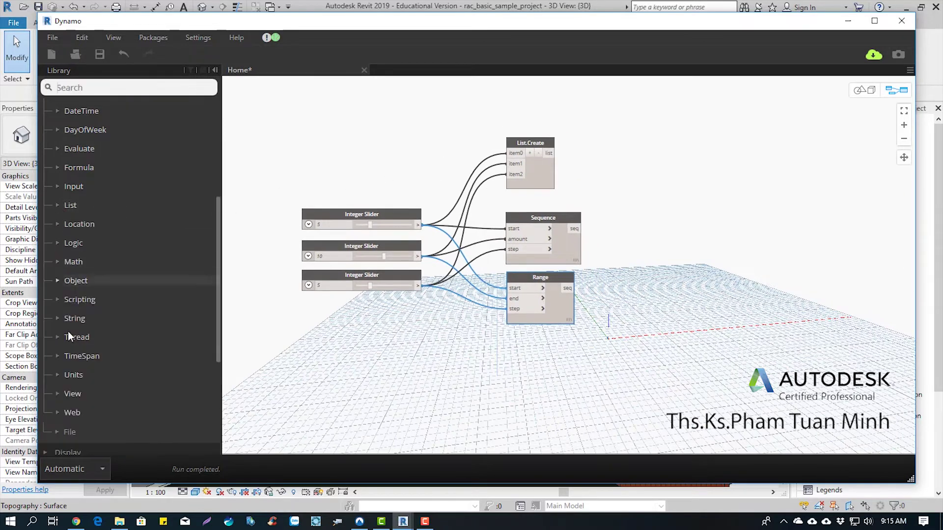
scroll(61, 384, "down", 3)
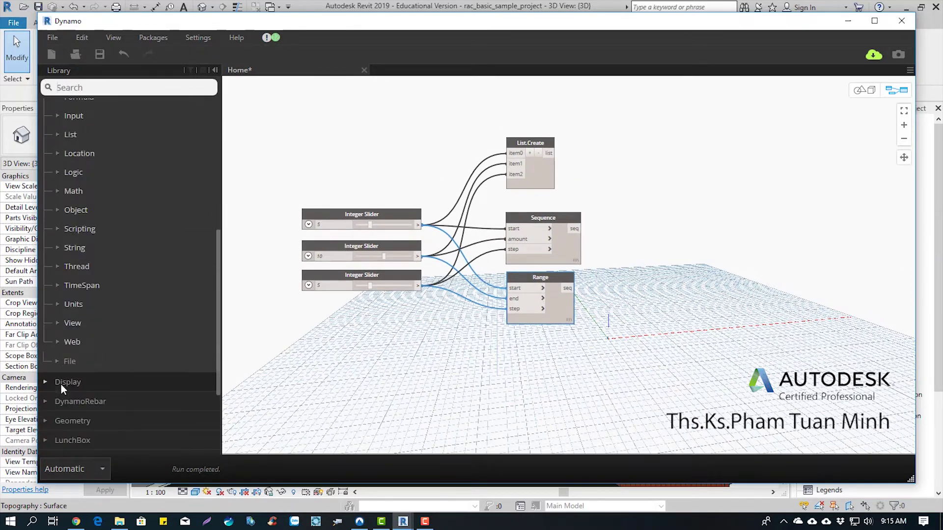
scroll(66, 324, "up", 8)
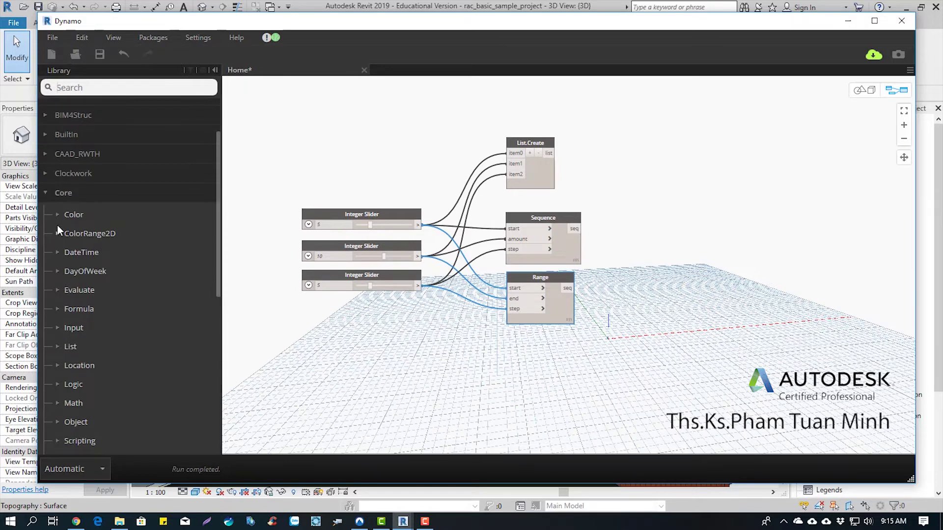
scroll(77, 273, "down", 3)
scroll(91, 299, "down", 4)
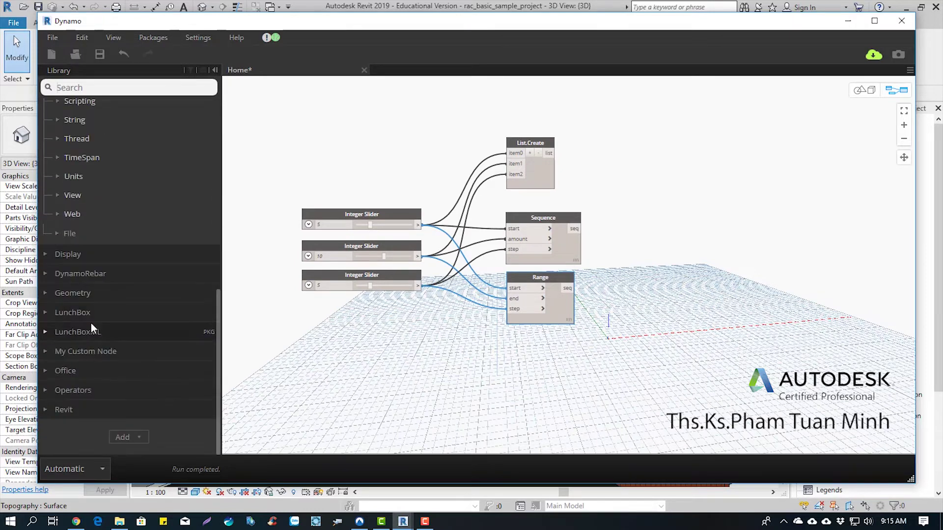
left_click(47, 387)
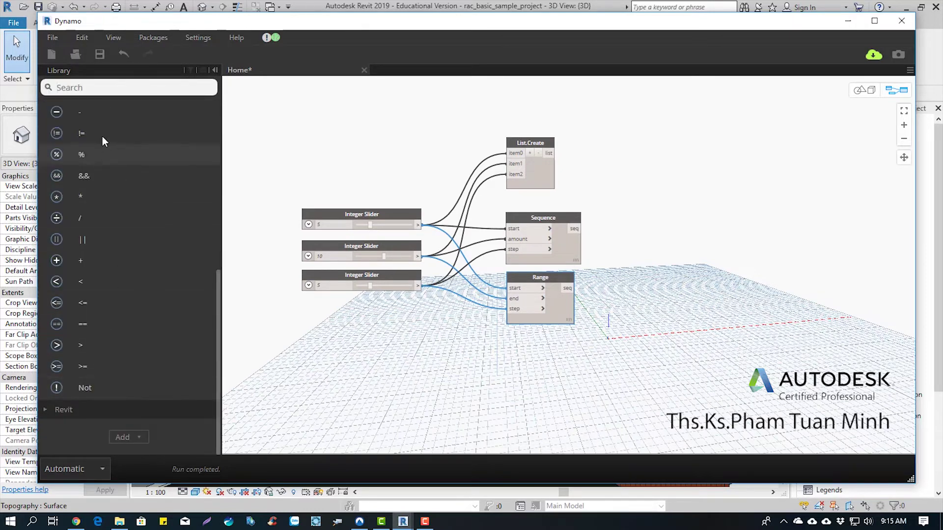
scroll(102, 162, "up", 4)
scroll(81, 325, "down", 2)
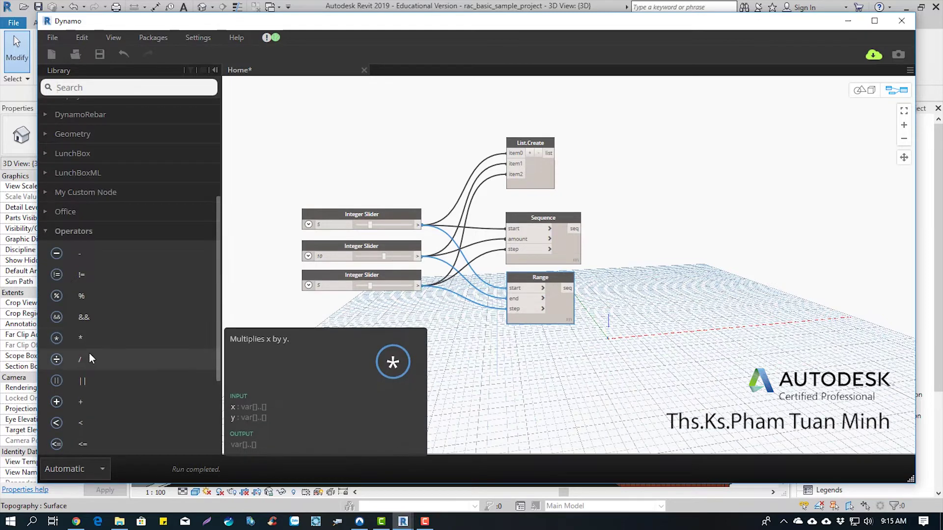
left_click(93, 402)
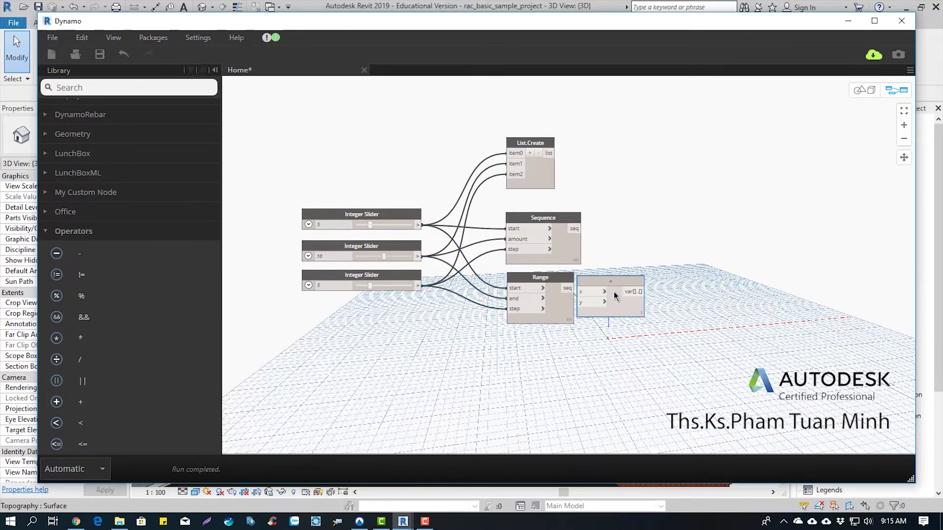
mouse_move(619, 278)
left_mouse_down()
mouse_move(656, 207)
mouse_move(665, 218)
mouse_move(699, 216)
left_mouse_up()
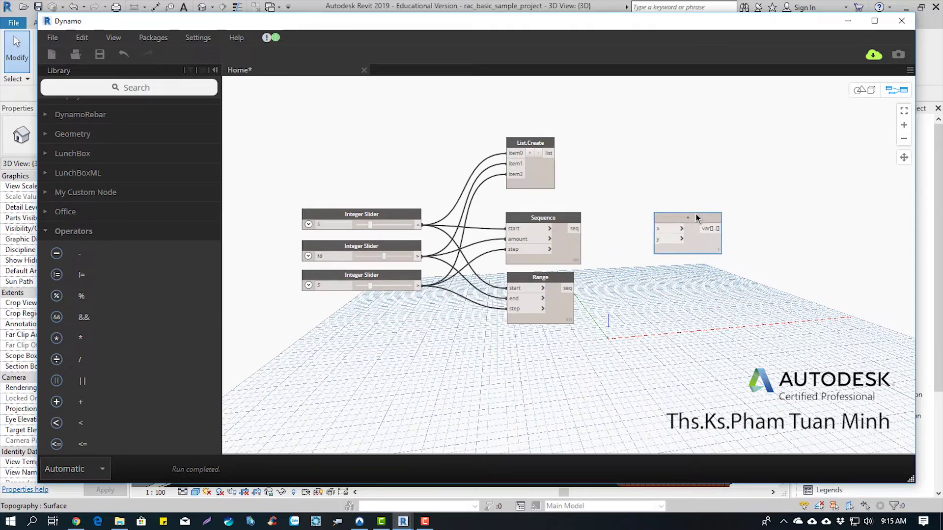
- Pan the graph and nudge the + node into its final position
scroll(699, 278, "up", 2)
left_click(641, 295)
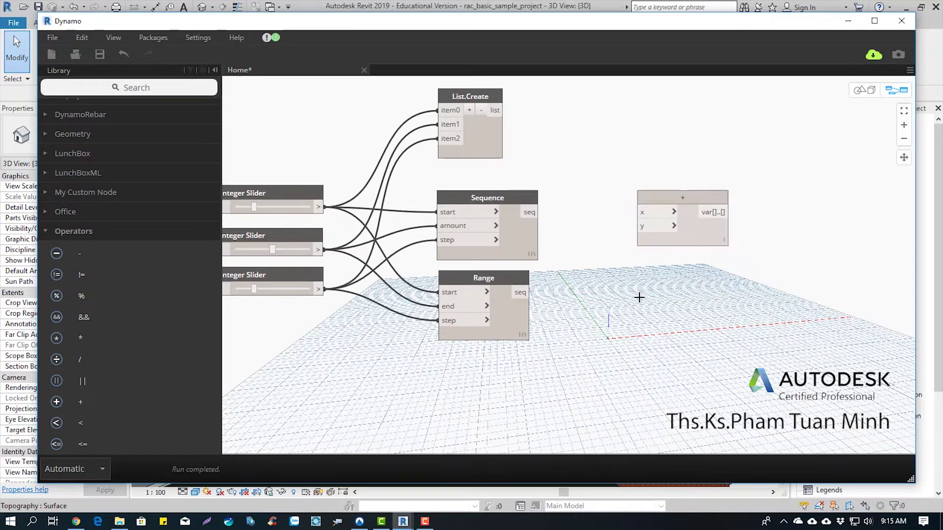
mouse_move(641, 290)
middle_mouse_down()
mouse_move(575, 300)
mouse_move(579, 259)
middle_mouse_up()
left_click_drag(616, 210, 613, 212)
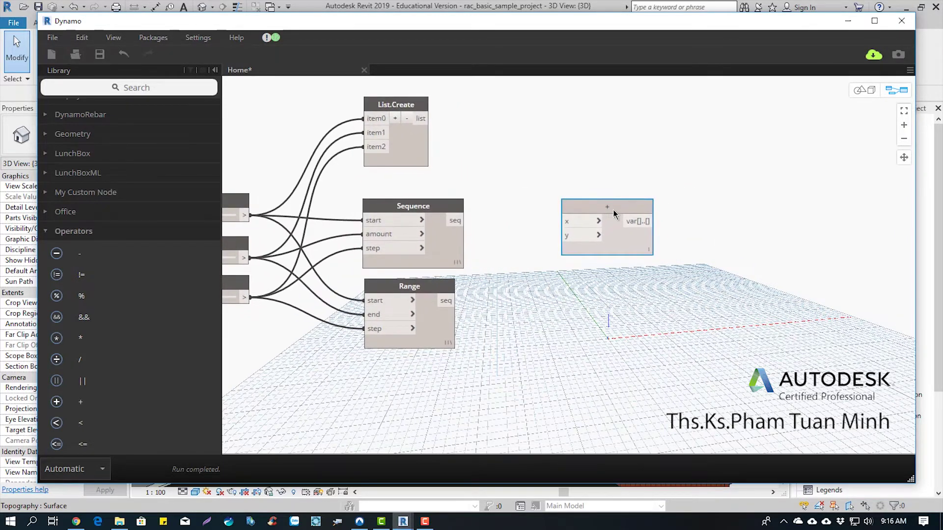
left_click(46, 231)
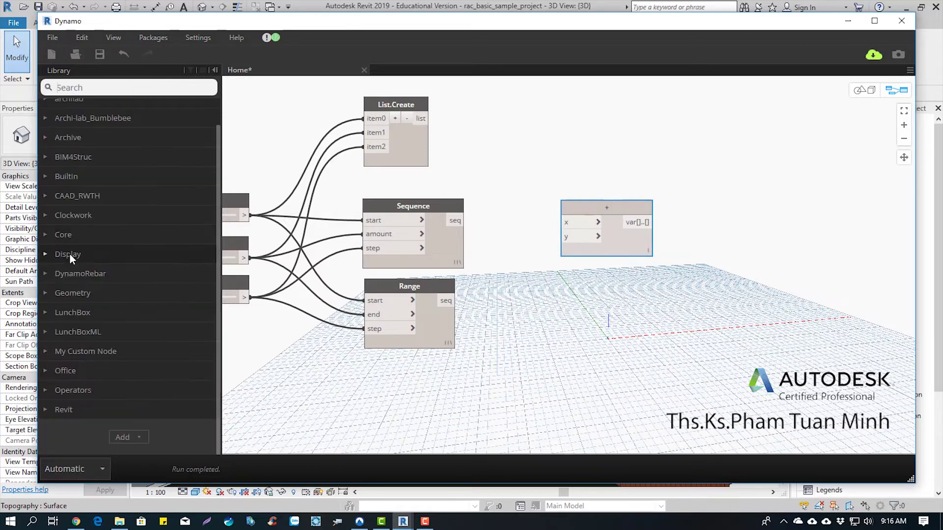
left_click(44, 235)
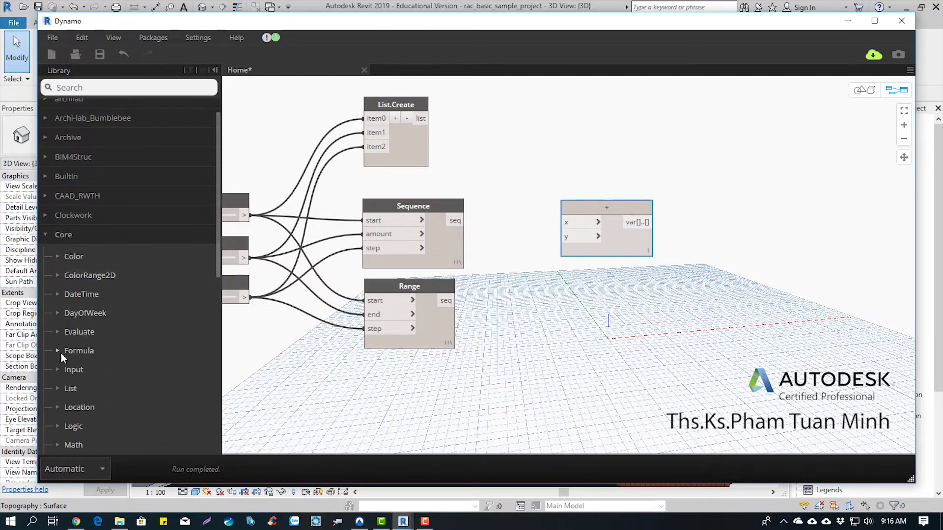
- Add a Number node set to 7 and wire it to the + node's y input
left_click(69, 368)
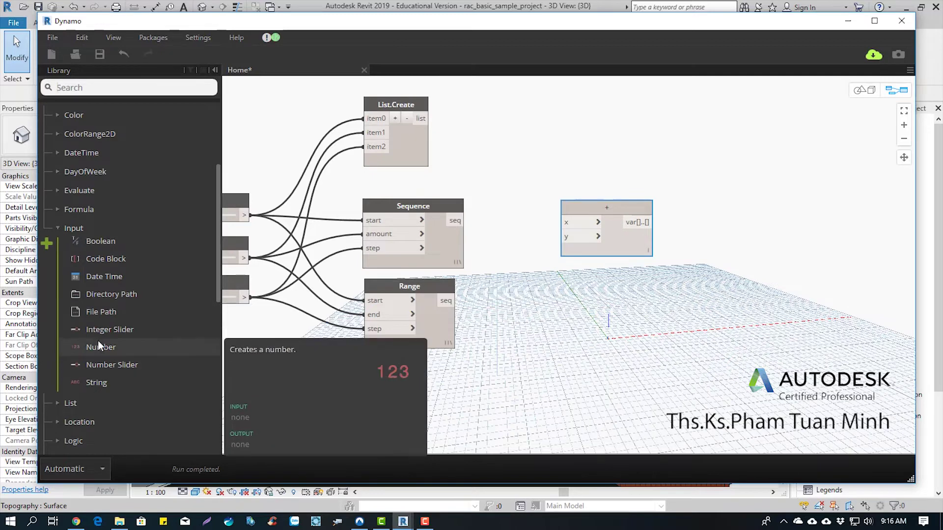
left_click(96, 344)
left_click_drag(601, 295, 527, 272)
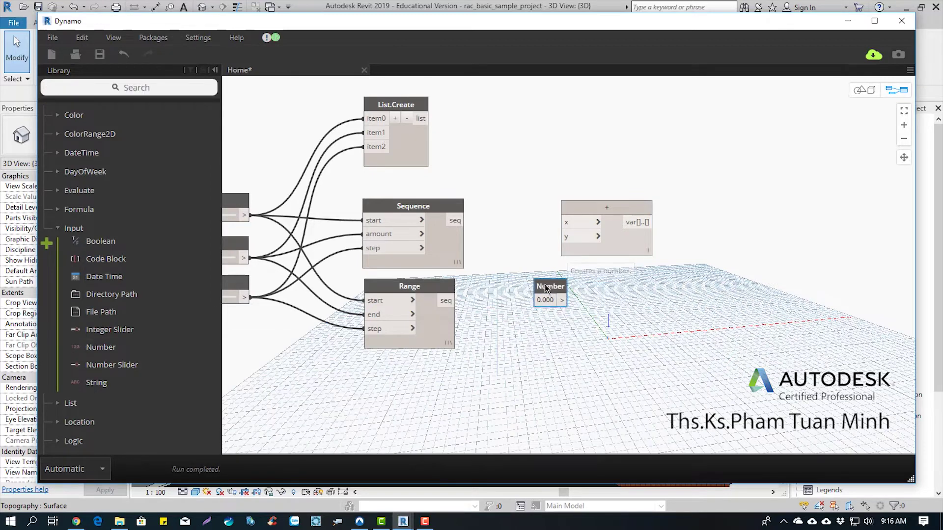
left_click(525, 284)
type("7.000")
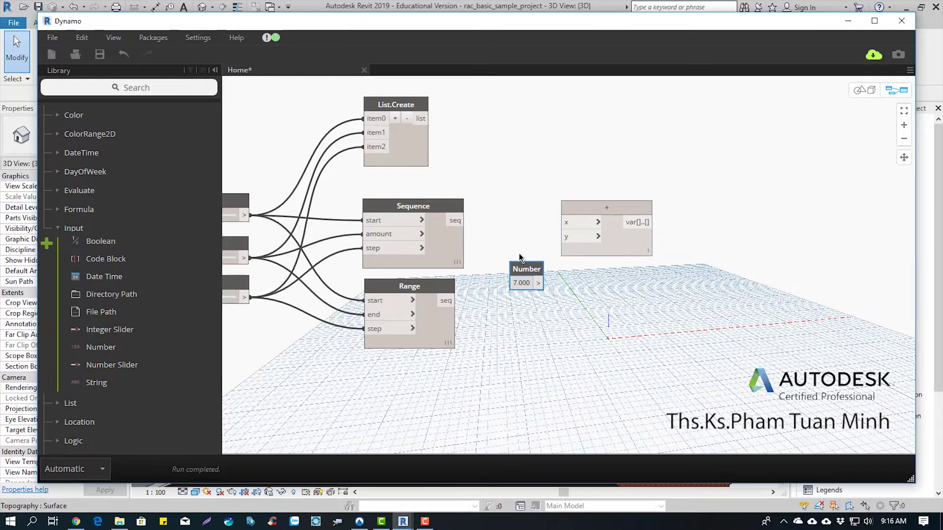
left_click_drag(615, 208, 631, 206)
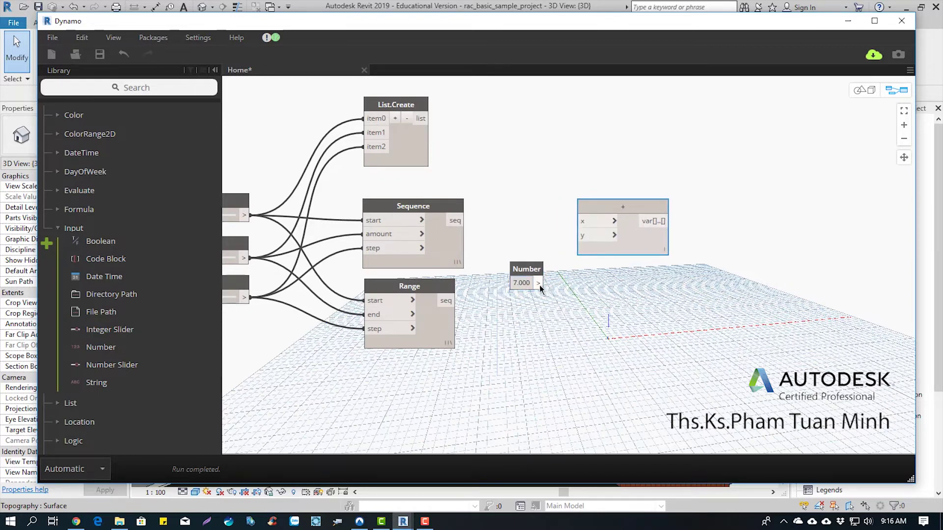
left_click_drag(539, 283, 581, 236)
- Wire Sequence's output to + x, giving results 12 through 57
left_click_drag(436, 284, 437, 380)
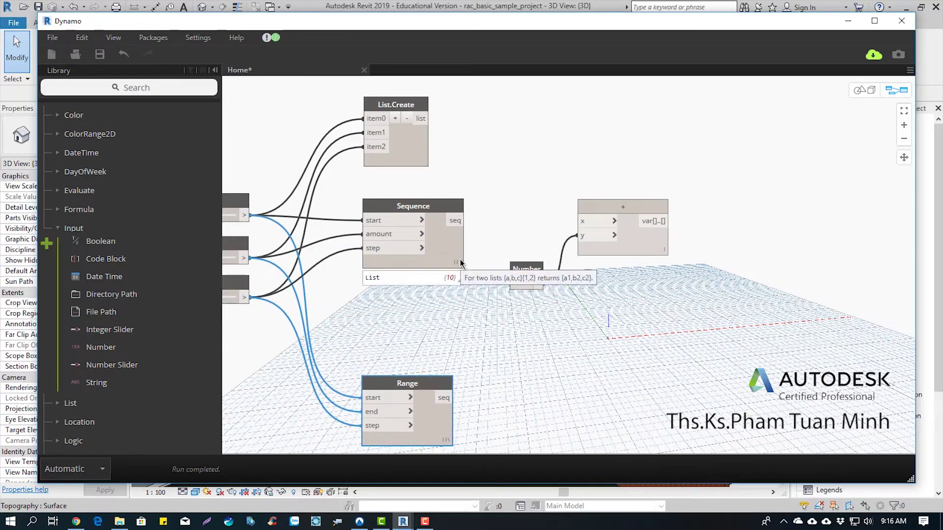
left_click(447, 308)
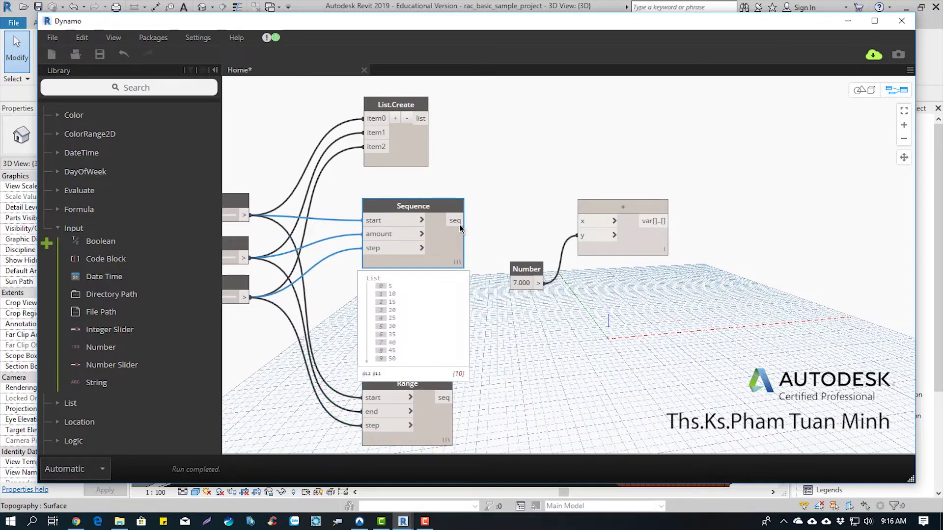
left_click_drag(461, 227, 580, 221)
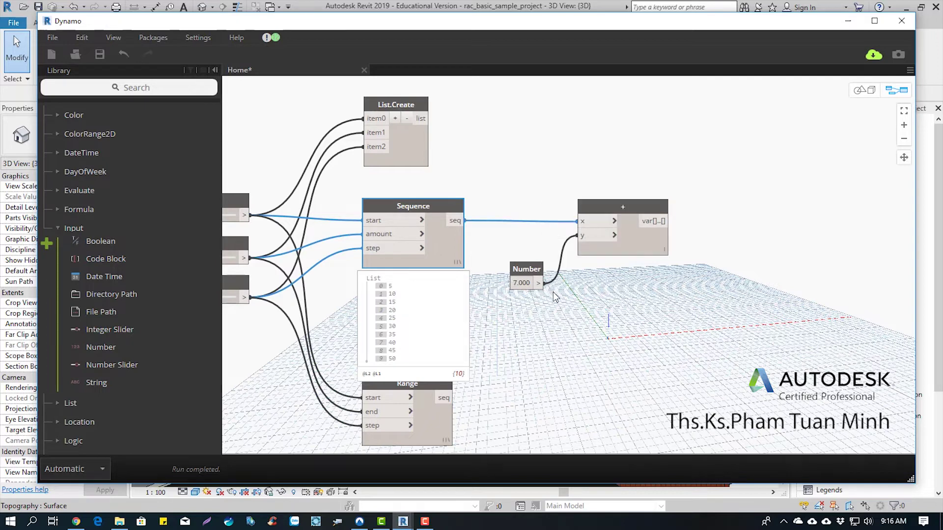
mouse_move(623, 309)
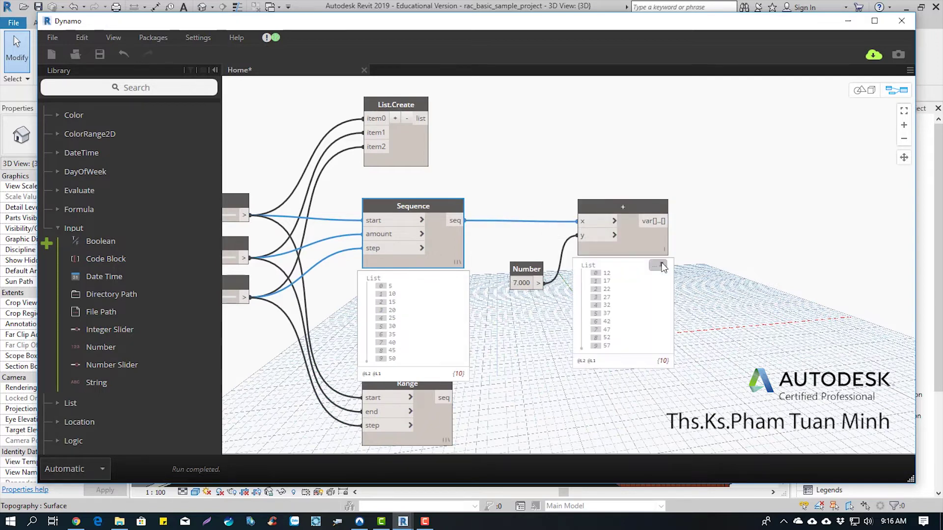
left_click(662, 267)
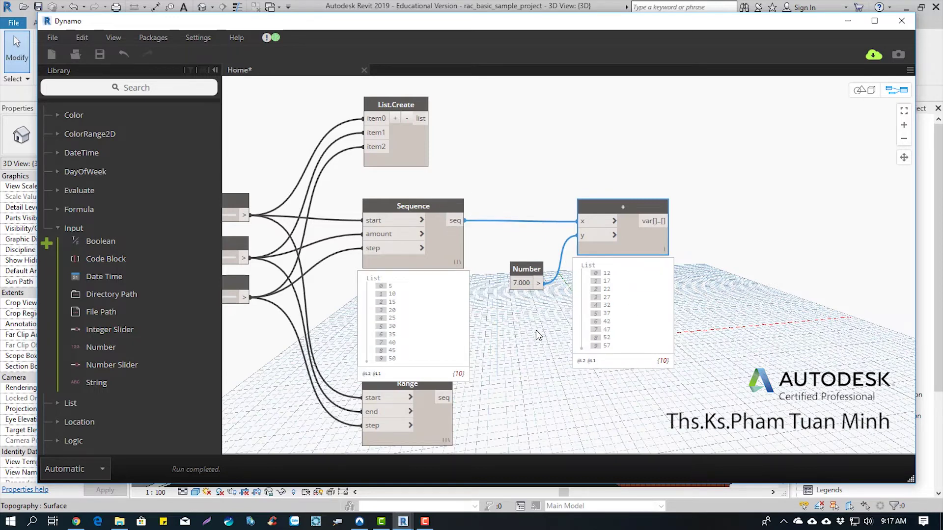
- Add a less-than (<) node from Operators below the + node
scroll(536, 330, "down", 1)
scroll(533, 335, "down", 1)
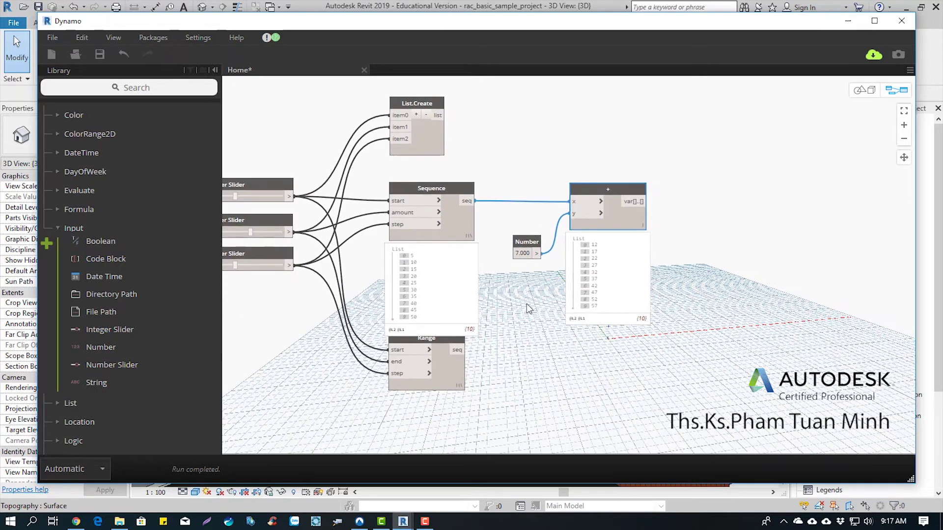
mouse_move(523, 306)
middle_mouse_down()
mouse_move(582, 297)
mouse_move(580, 279)
middle_mouse_up()
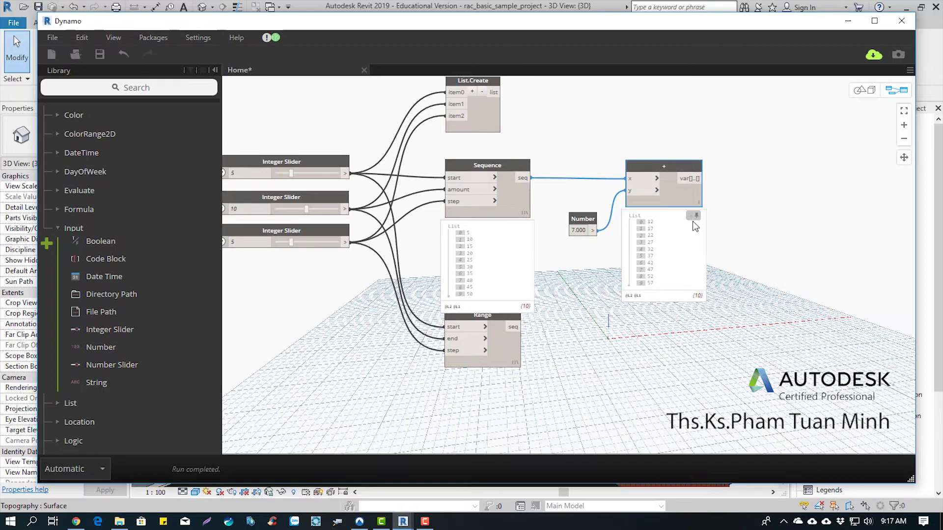
left_click_drag(592, 219, 590, 211)
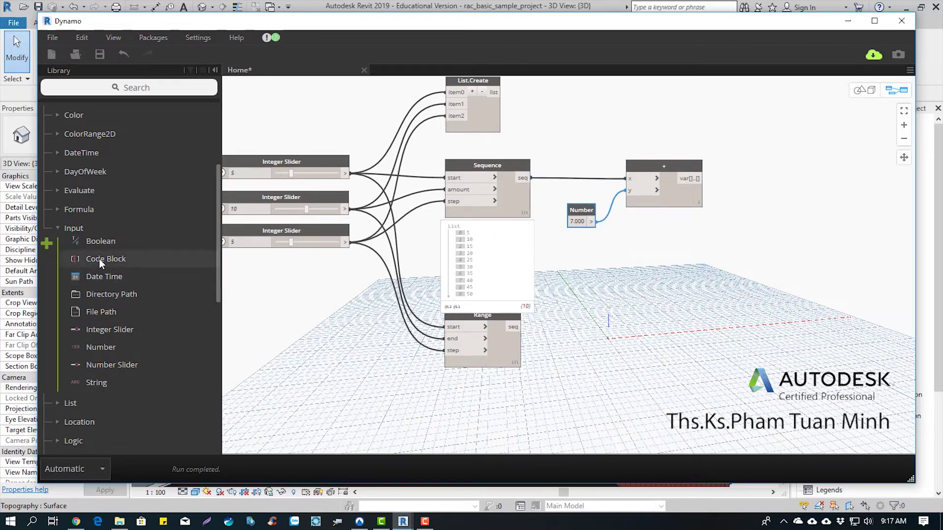
scroll(99, 295, "down", 5)
scroll(96, 326, "down", 3)
left_click(68, 393)
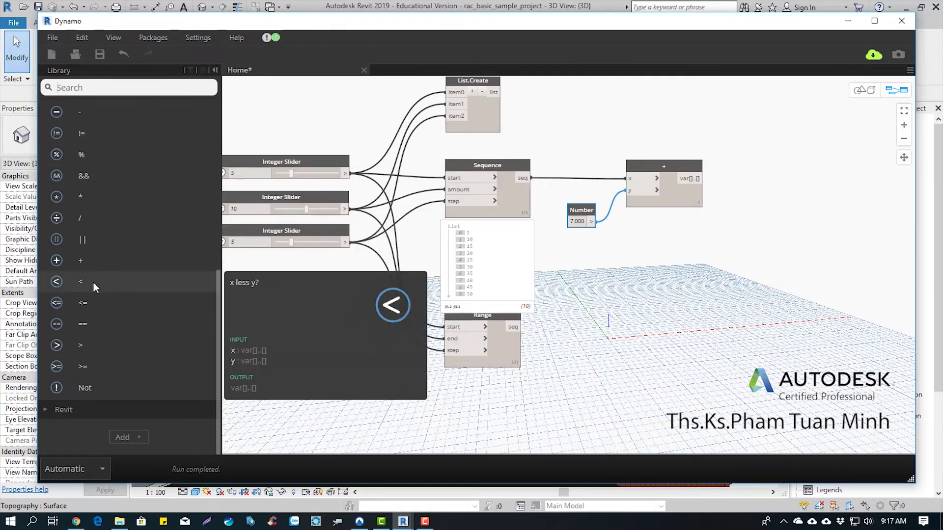
left_click(93, 282)
left_click_drag(647, 310, 671, 245)
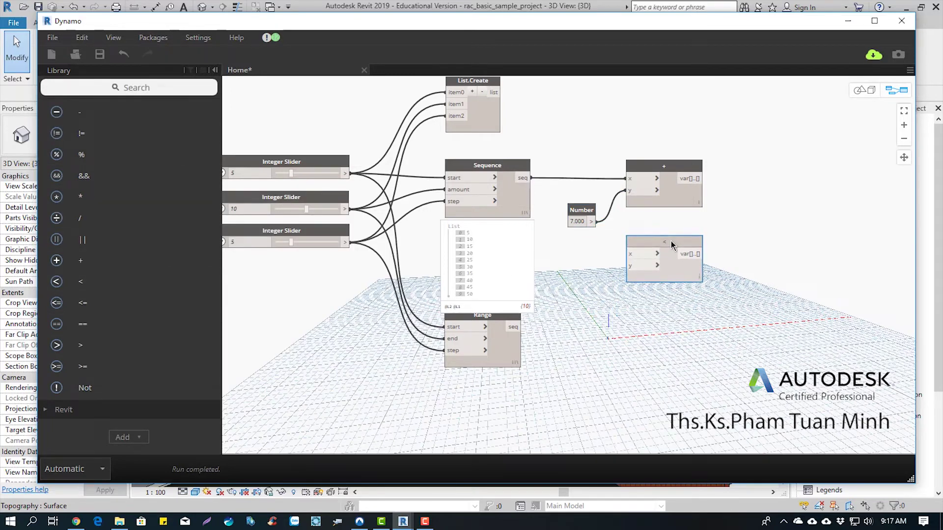
- Wire Number 7 to < y and Sequence to < x, returning true only for 5
left_click(593, 221)
left_click(629, 267)
left_click(531, 178)
left_click(629, 254)
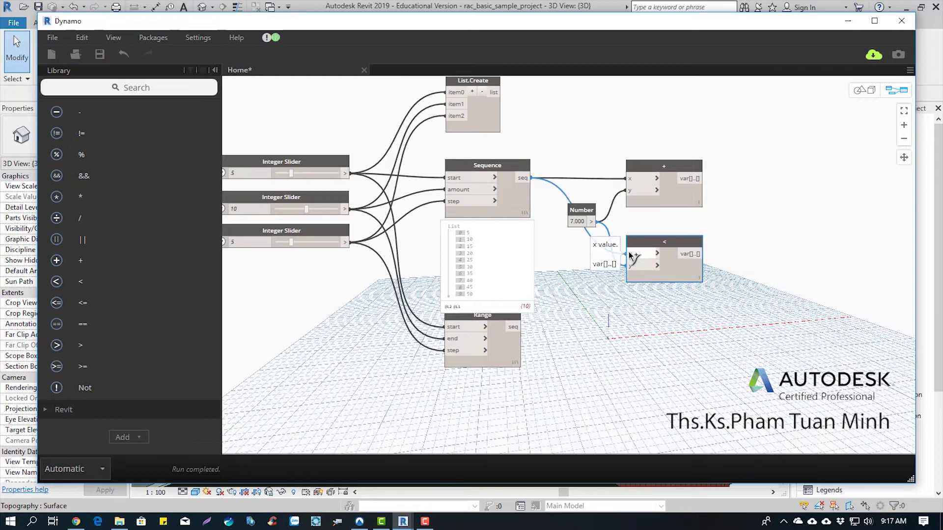
mouse_move(665, 291)
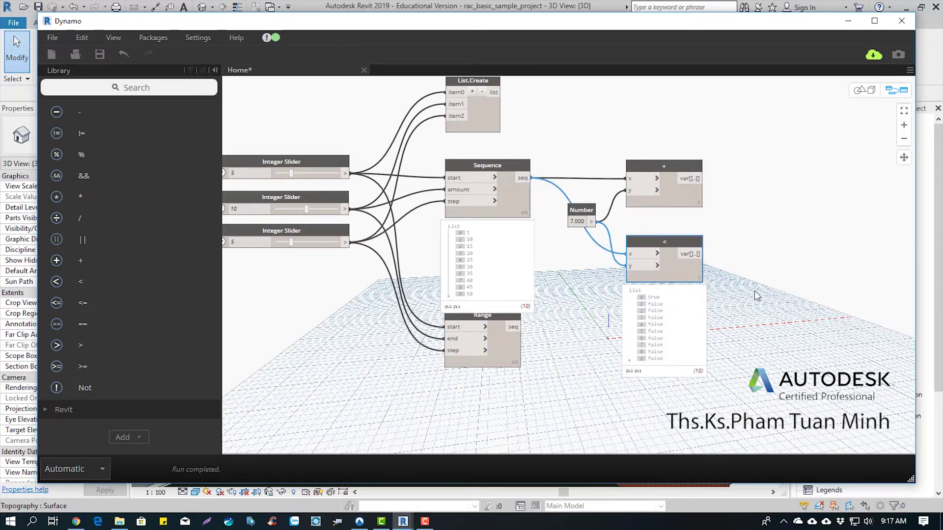
scroll(752, 289, "up", 2)
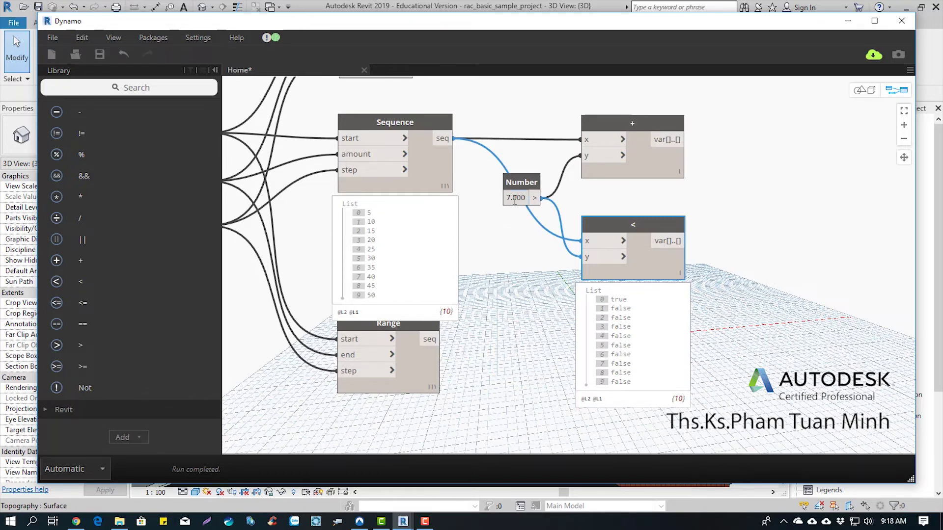
left_click_drag(522, 182, 494, 237)
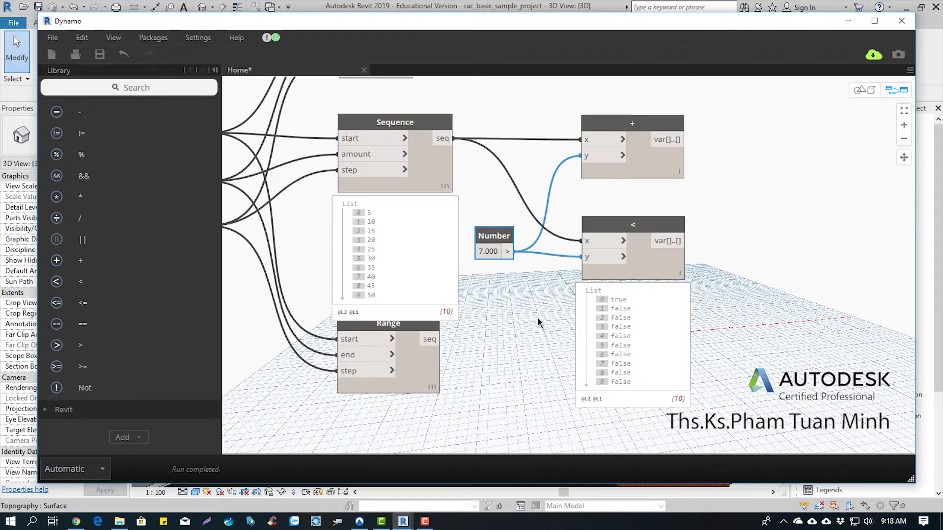
scroll(518, 299, "down", 2)
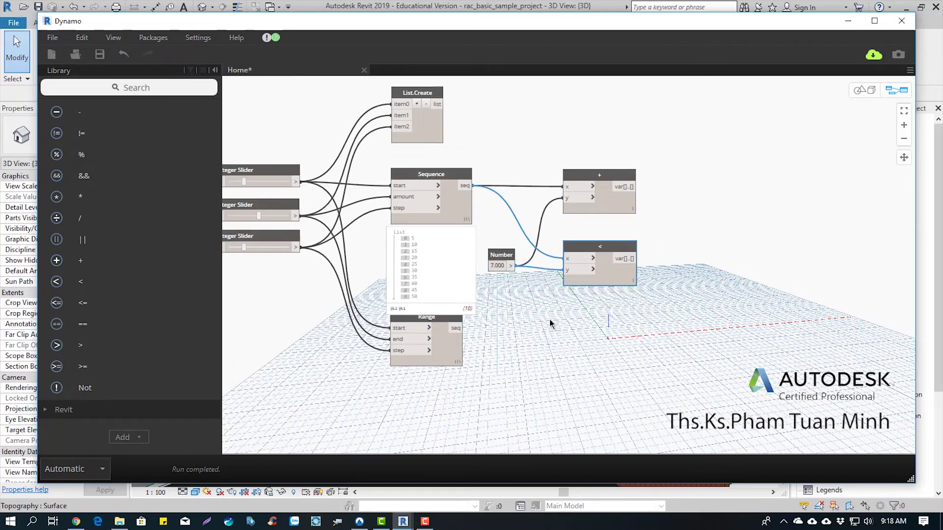
- Add a Point.ByCoordinates (x, y, z) node from Geometry > Point below the < node
scroll(549, 319, "down", 2)
mouse_move(533, 329)
middle_mouse_down()
mouse_move(520, 302)
mouse_move(533, 307)
middle_mouse_up()
scroll(521, 302, "up", 2)
scroll(117, 202, "up", 5)
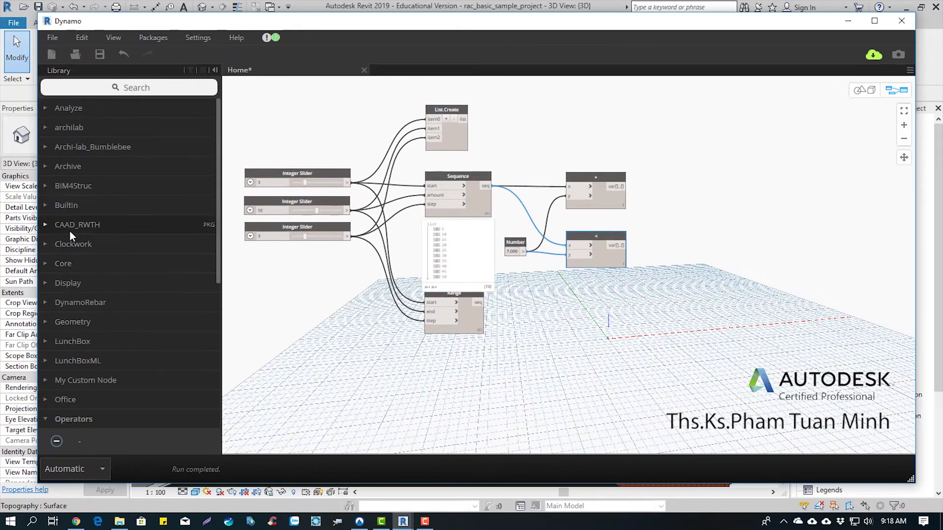
left_click(49, 322)
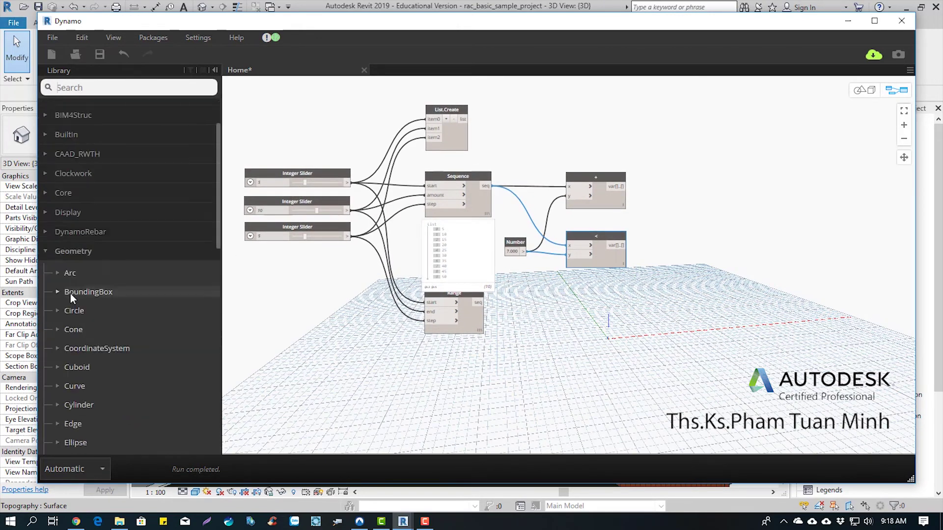
scroll(69, 294, "down", 10)
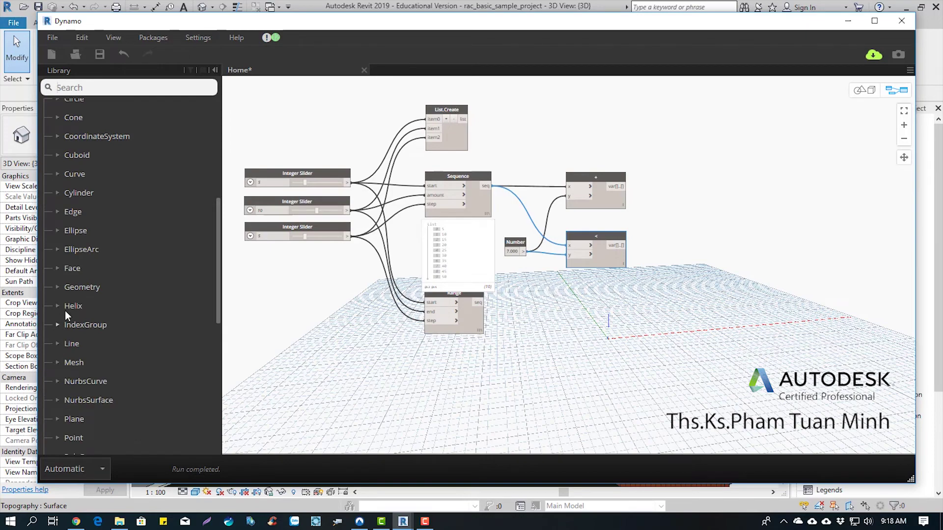
left_click(57, 436)
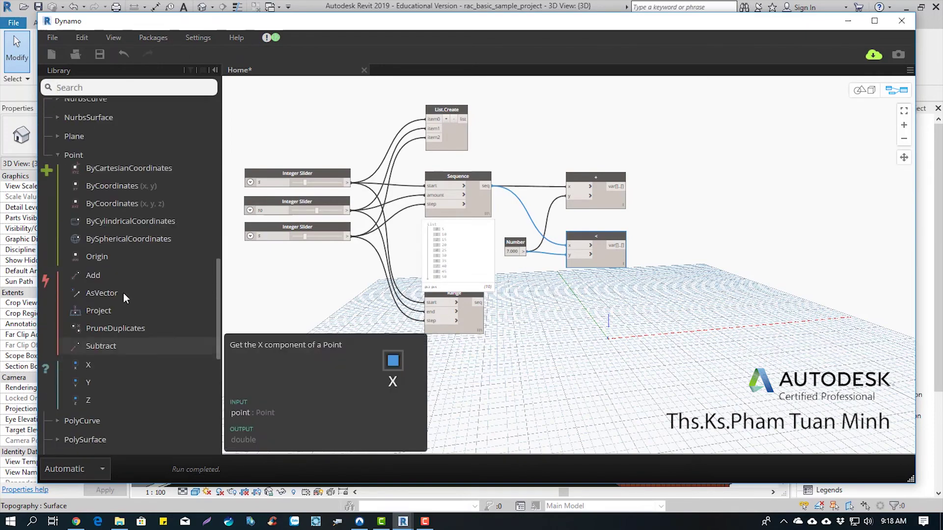
left_click(131, 203)
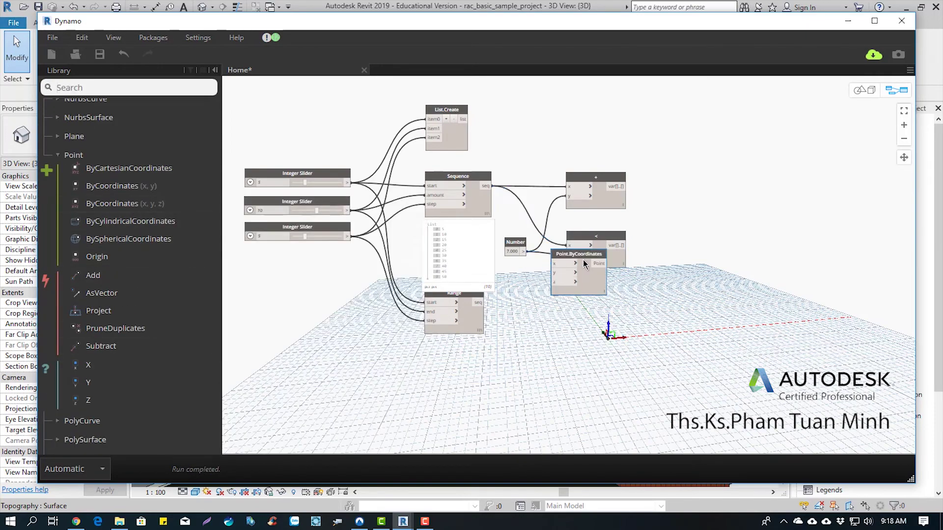
left_click_drag(583, 252, 581, 281)
- Move + and < higher, with Point.ByCoordinates and the Number node up beside Sequence
middle_click_drag(659, 150, 593, 145)
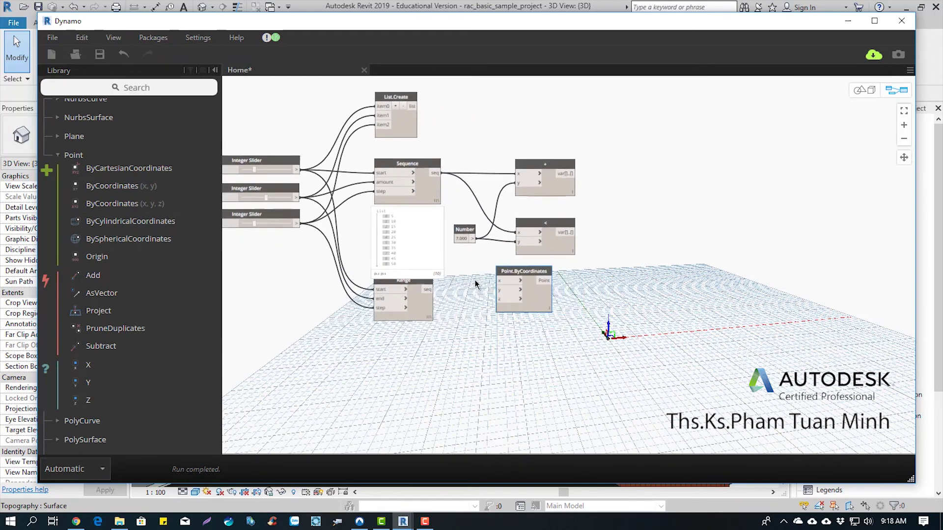
left_click_drag(593, 144, 494, 268)
left_click_drag(539, 181, 530, 104)
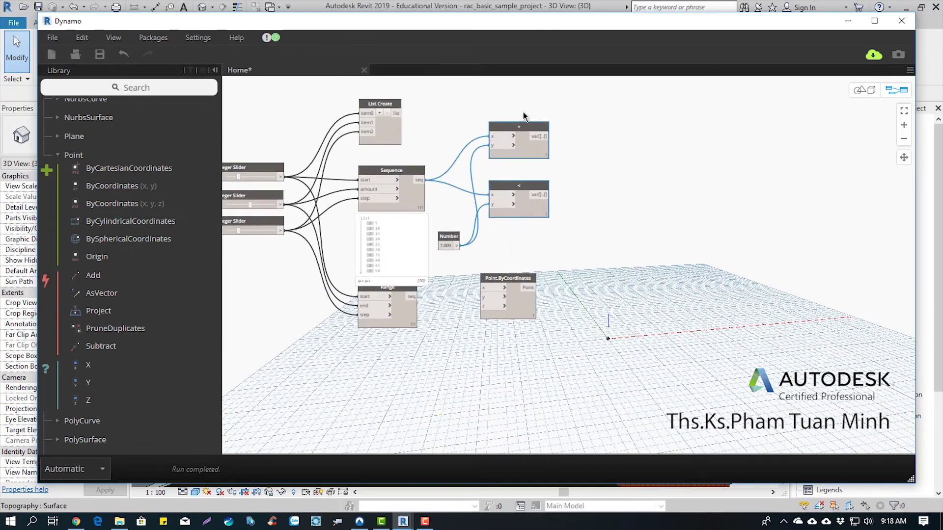
left_click_drag(514, 276, 529, 213)
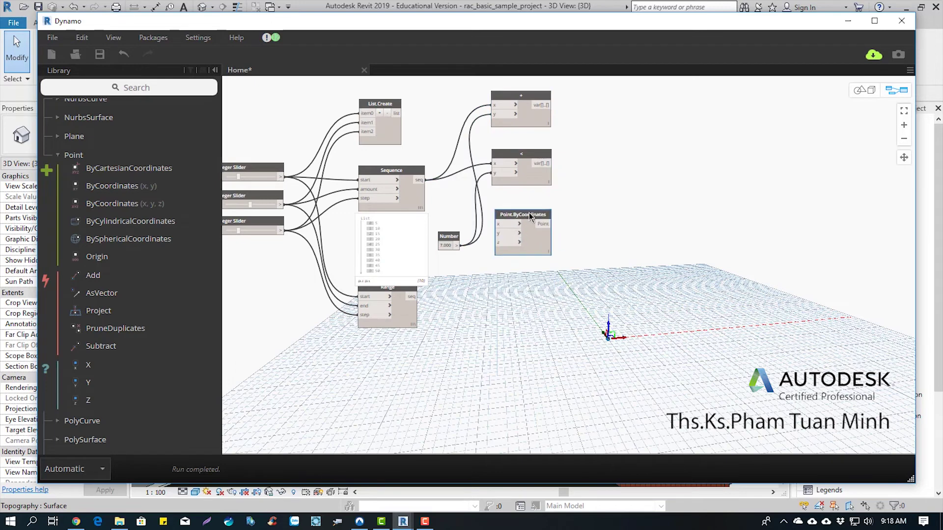
mouse_move(458, 237)
left_mouse_down()
mouse_move(462, 200)
mouse_move(510, 209)
left_mouse_up()
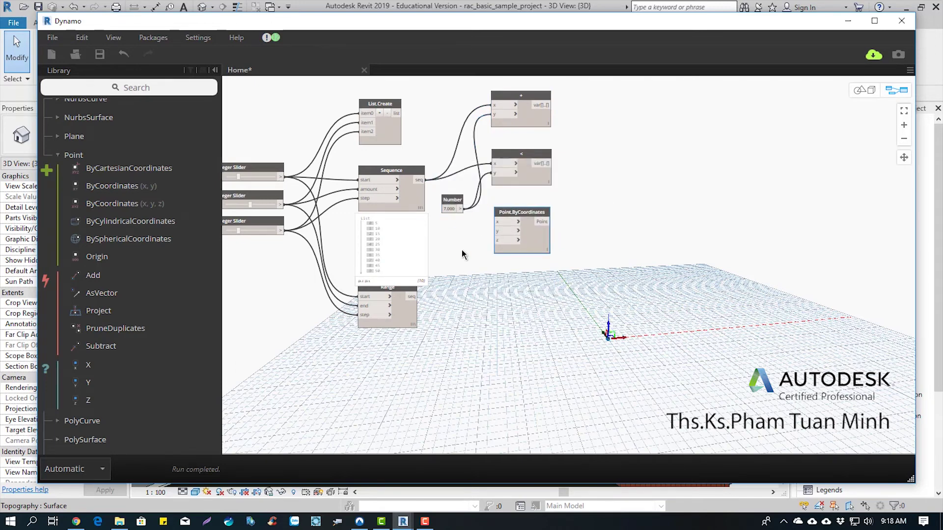
scroll(462, 250, "up", 2)
mouse_move(462, 249)
middle_mouse_down()
mouse_move(465, 312)
mouse_move(411, 332)
middle_mouse_up()
- Connect Sequence's output to the z input of Point.ByCoordinates
scroll(462, 312, "up", 2)
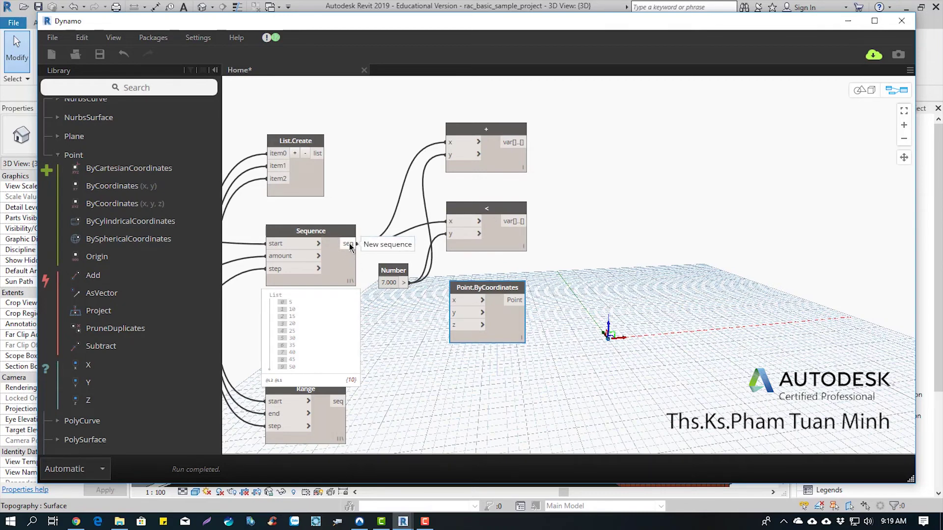
left_click_drag(350, 244, 452, 326)
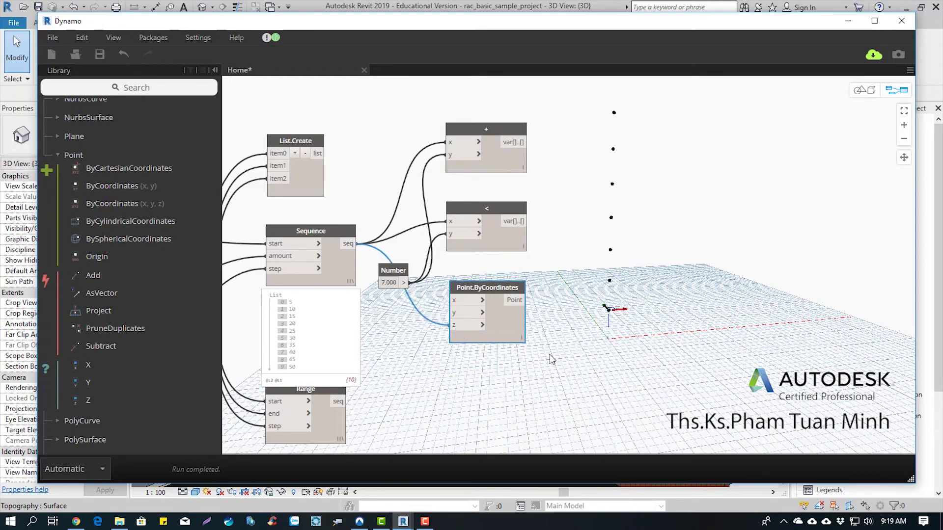
scroll(636, 314, "down", 2)
scroll(549, 311, "up", 1)
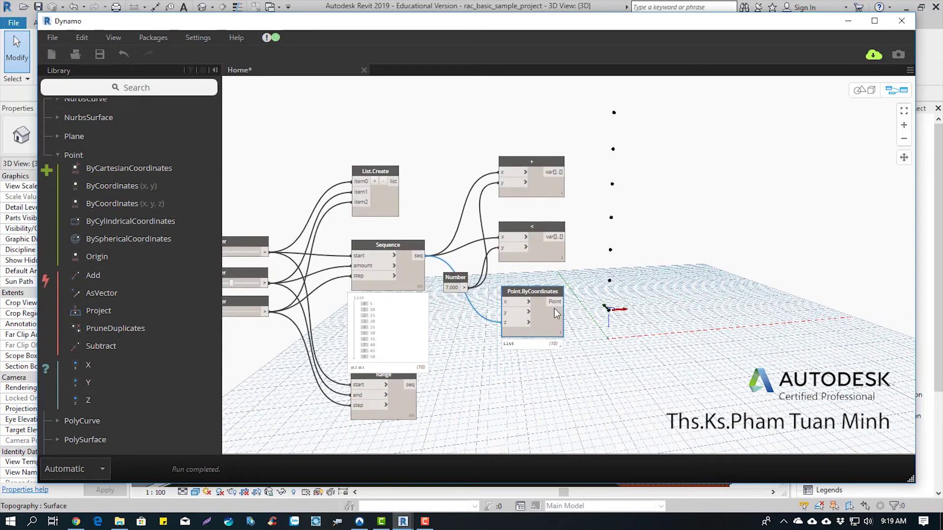
middle_click_drag(554, 308, 473, 314)
scroll(544, 290, "down", 1)
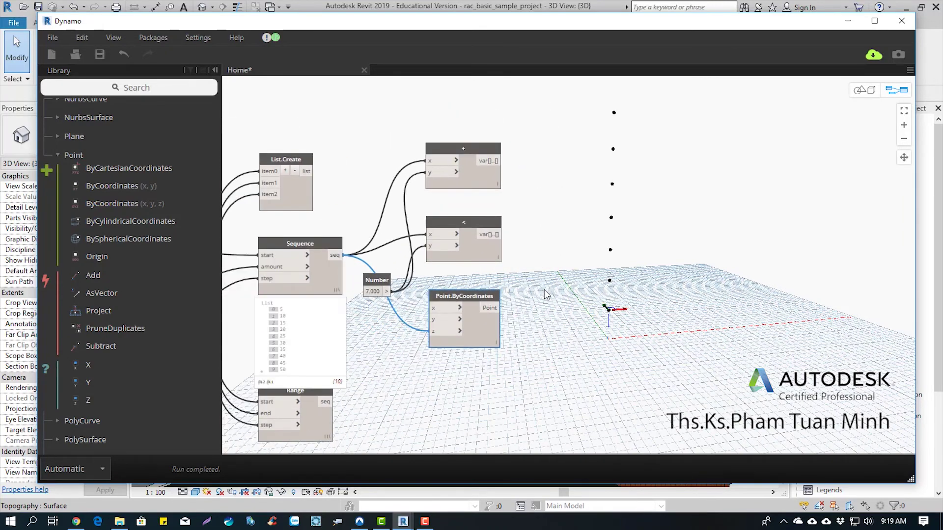
- Orbit the 3D background preview to view the upright column of ten points
left_click(864, 90)
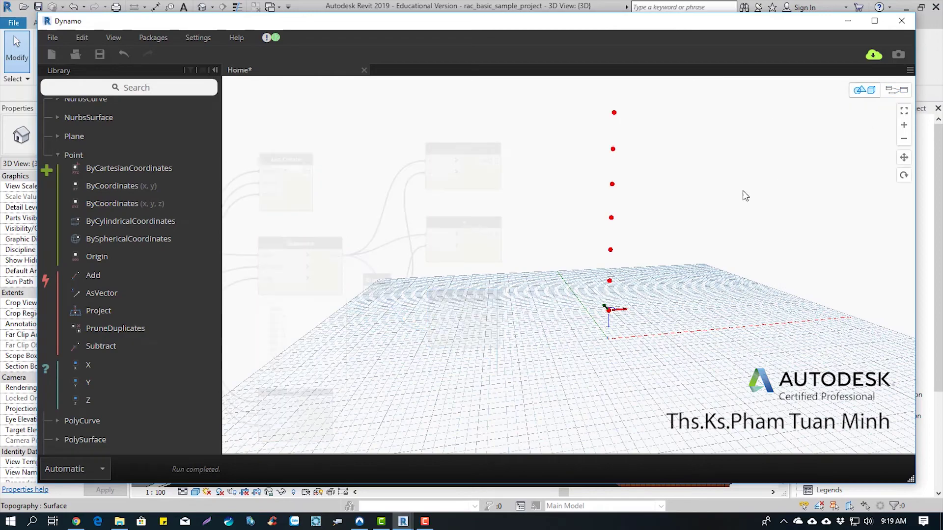
middle_click_drag(705, 213, 671, 296)
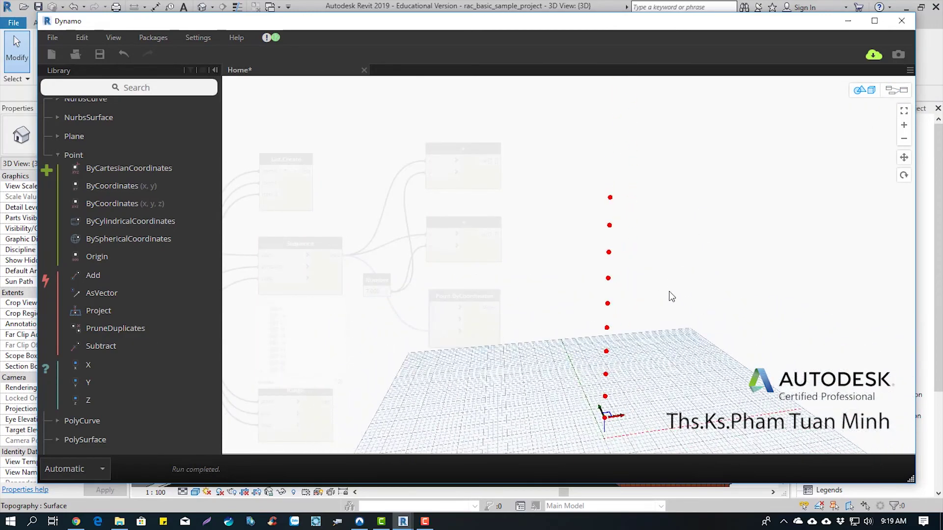
mouse_move(658, 337)
right_mouse_down()
mouse_move(657, 290)
mouse_move(650, 310)
right_mouse_up()
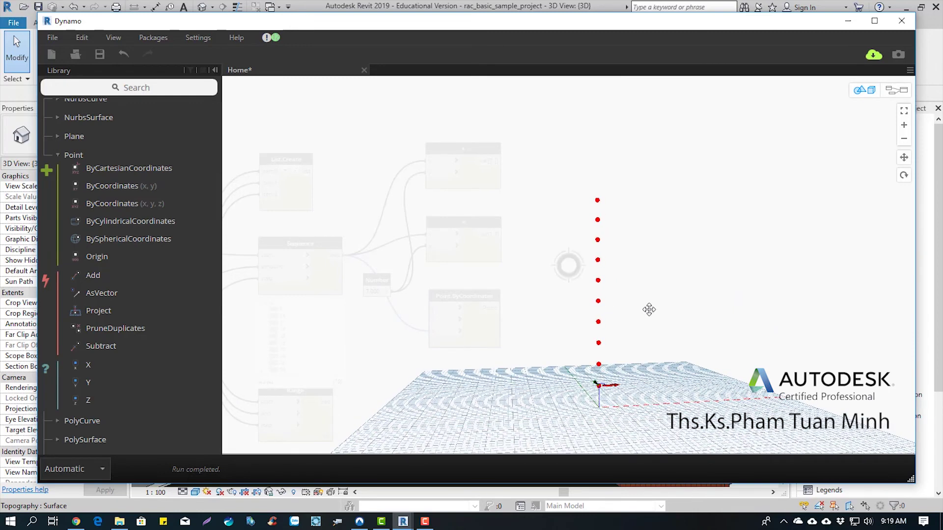
left_click(897, 90)
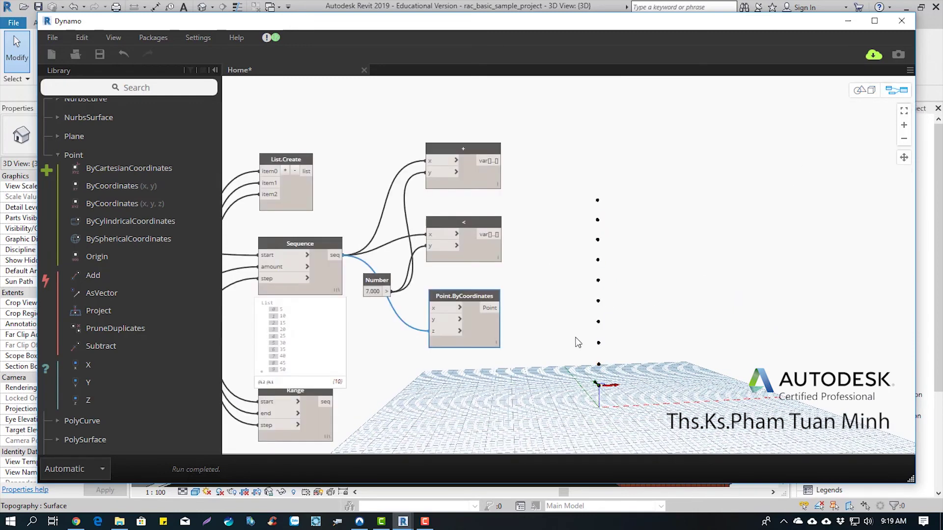
middle_click_drag(514, 329, 533, 294)
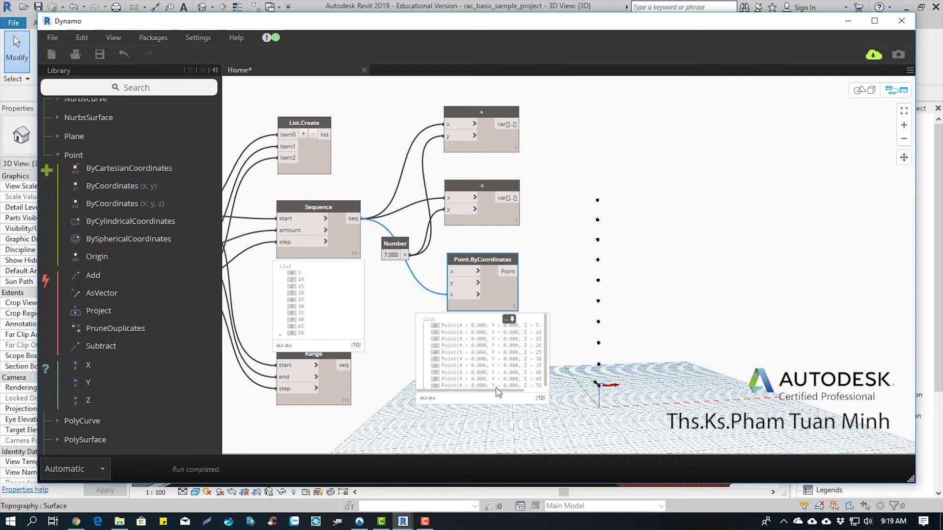
scroll(553, 346, "up", 2)
scroll(553, 347, "up", 2)
scroll(553, 347, "up", 3)
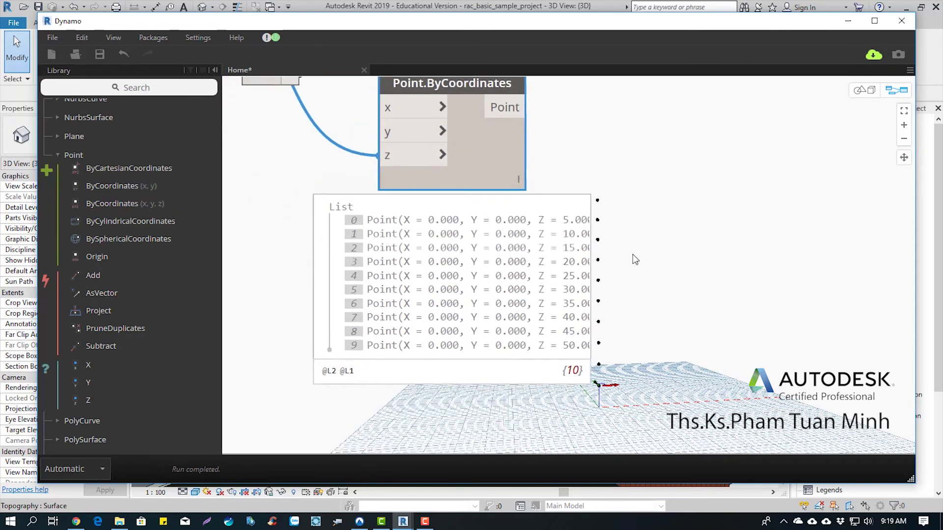
mouse_move(633, 259)
middle_mouse_down()
mouse_move(573, 247)
mouse_move(578, 225)
middle_mouse_up()
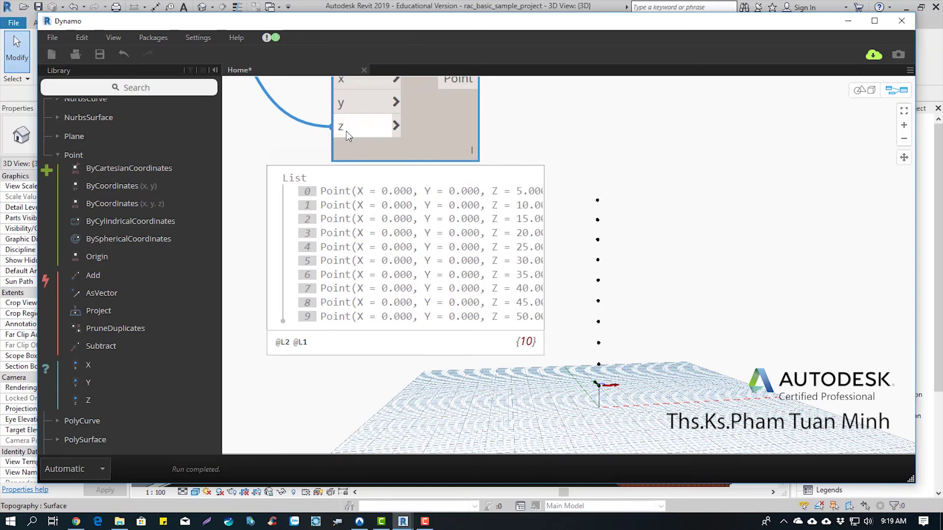
middle_click_drag(376, 222, 373, 267)
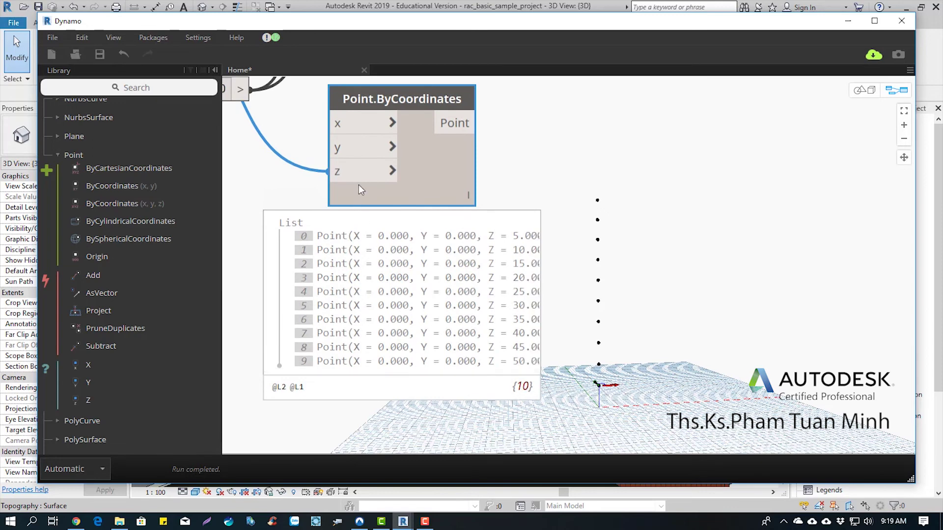
mouse_move(413, 251)
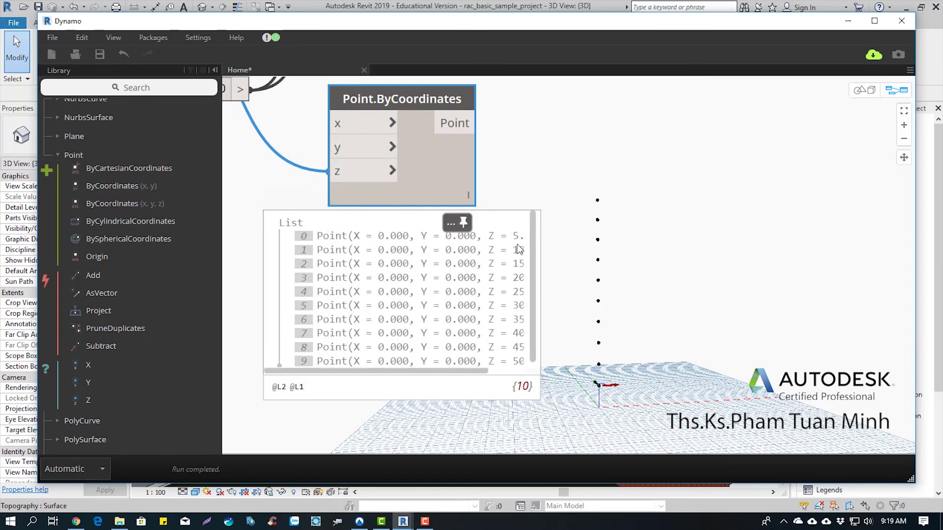
scroll(517, 249, "down", 1)
scroll(636, 246, "down", 2)
scroll(709, 237, "down", 3)
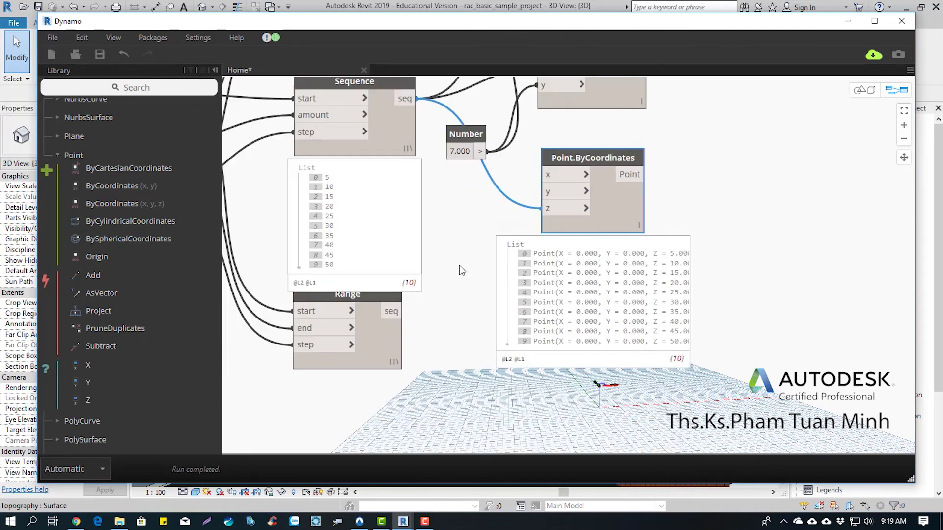
mouse_move(459, 265)
middle_mouse_down()
mouse_move(556, 195)
mouse_move(633, 219)
middle_mouse_up()
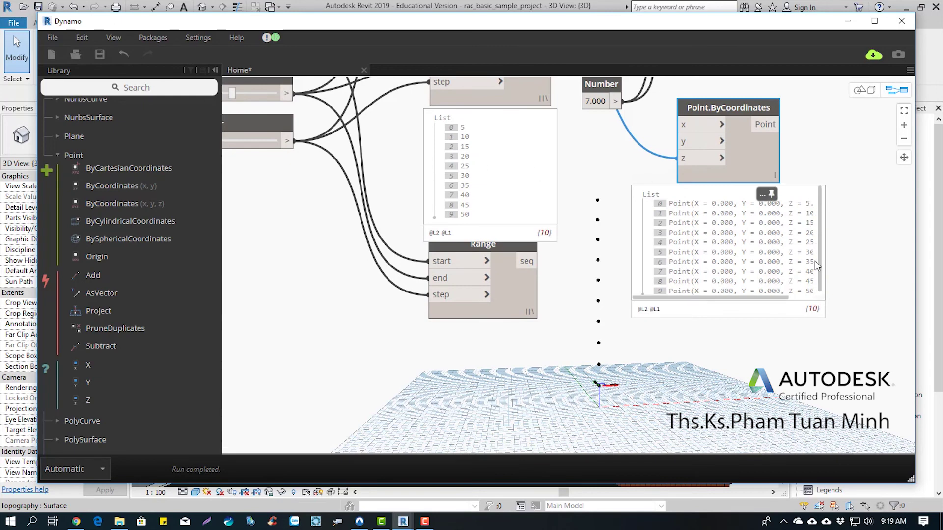
mouse_move(491, 170)
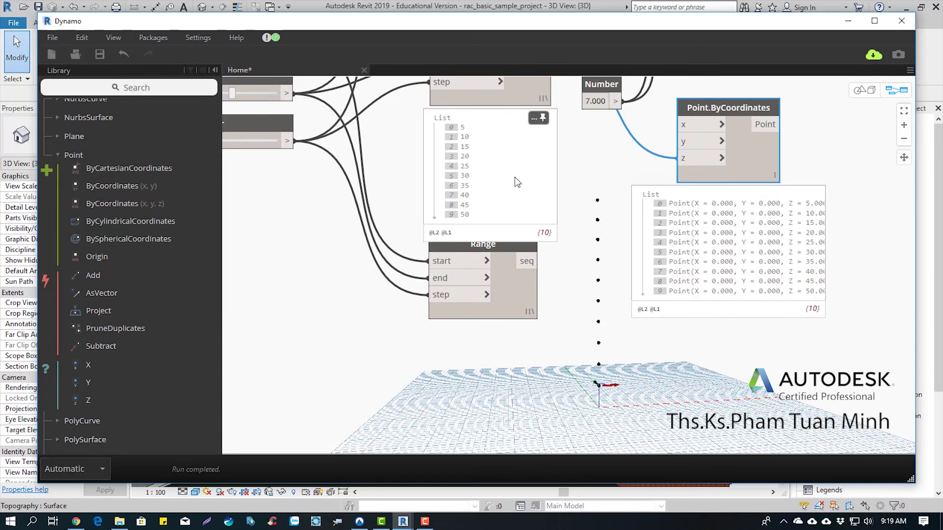
middle_click_drag(521, 178, 515, 245)
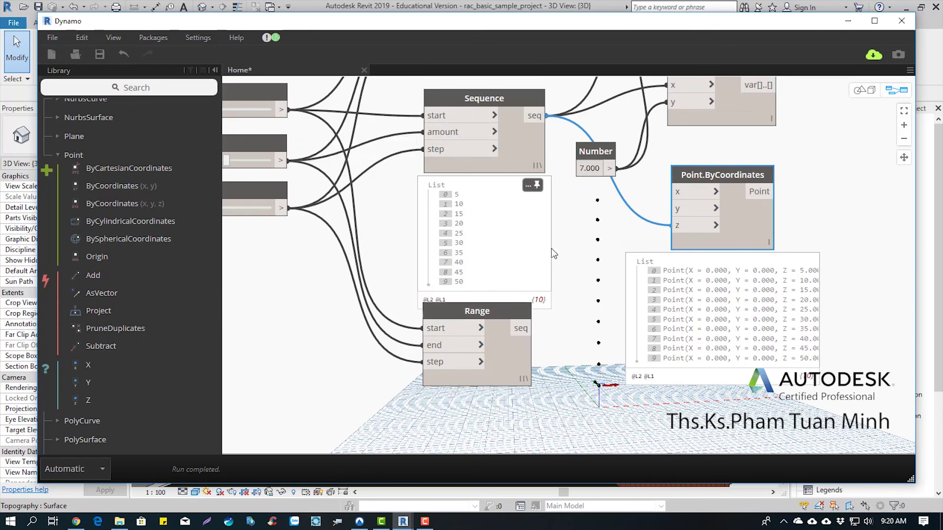
middle_click_drag(562, 235, 491, 292)
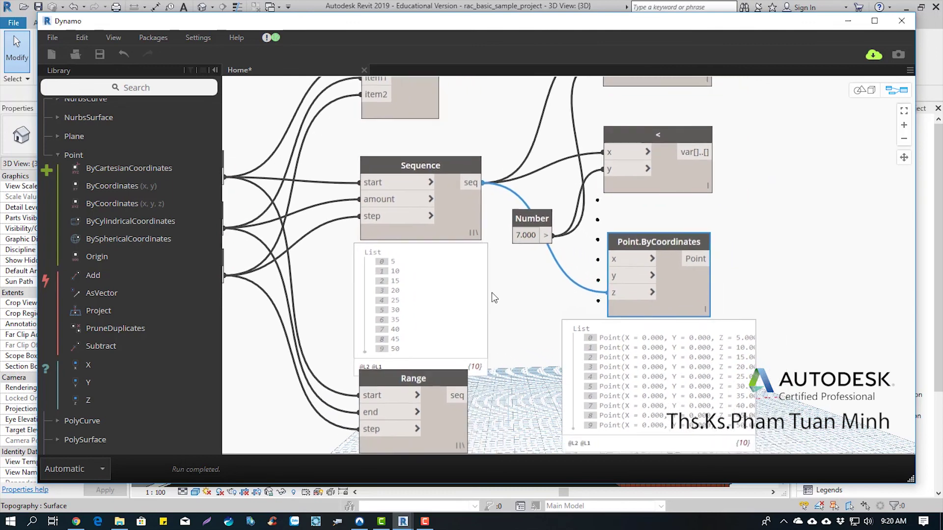
scroll(503, 277, "down", 3)
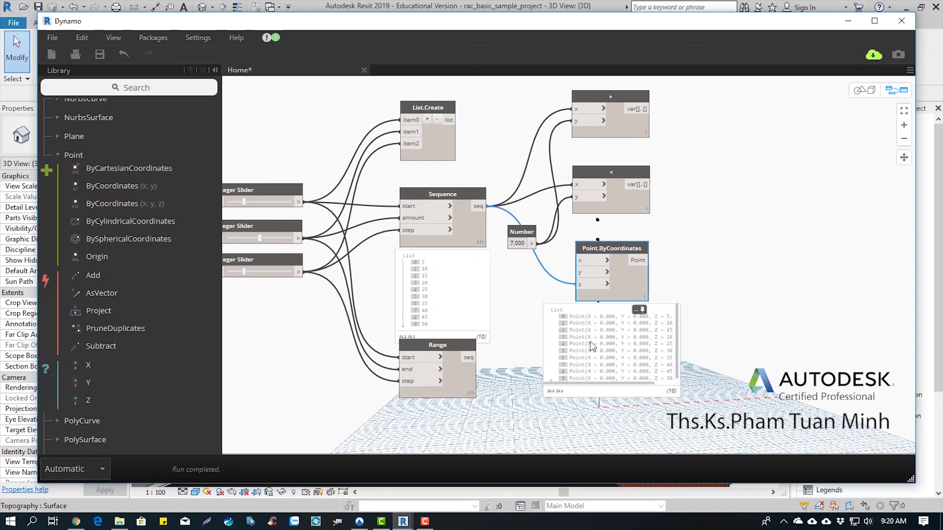
left_click(426, 521)
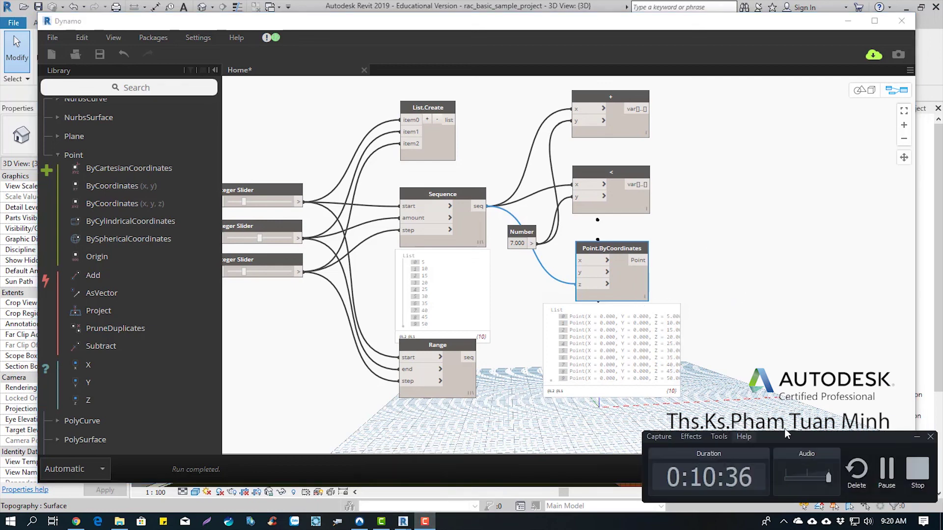